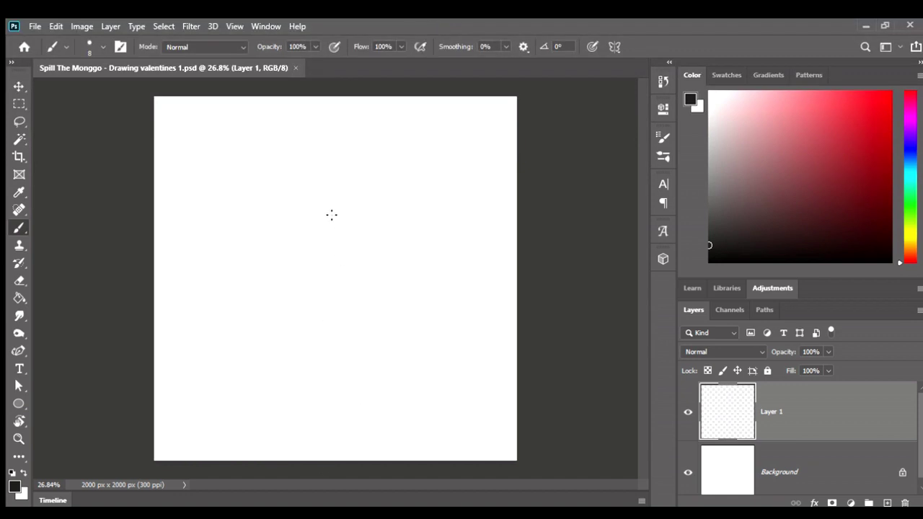
Try a trial curve and a redrawn head circle, undoing both with Ctrl+Z.
mouse_move(352, 171)
left_mouse_down()
mouse_move(338, 221)
mouse_move(362, 233)
mouse_move(344, 180)
mouse_move(380, 181)
mouse_move(336, 192)
mouse_move(333, 204)
left_mouse_up()
key("ctrl+z")
key("ctrl+z")
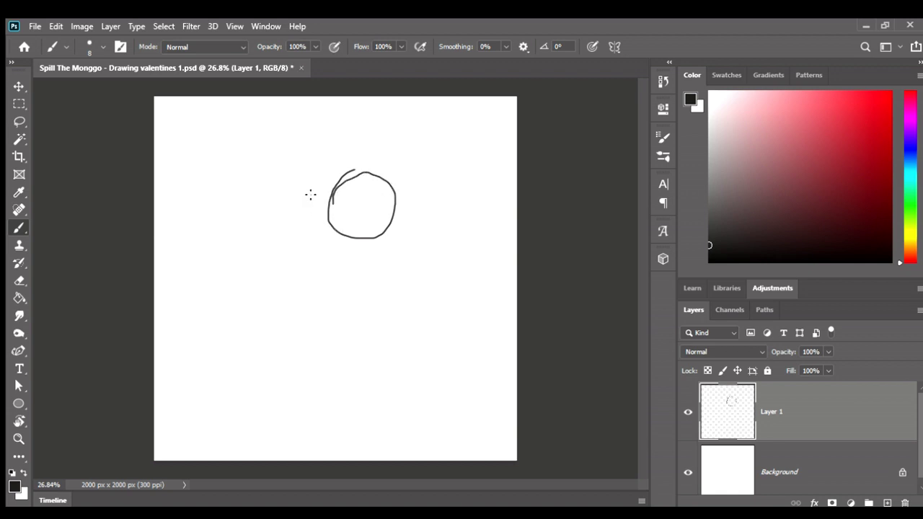
key("ctrl+z")
mouse_move(350, 154)
left_mouse_down()
mouse_move(326, 214)
mouse_move(385, 169)
mouse_move(403, 198)
mouse_move(325, 186)
mouse_move(391, 233)
mouse_move(407, 203)
left_mouse_up()
key("ctrl+z")
Sketch the neck, the raised shape at upper right, and the body outline below the head.
mouse_move(337, 247)
left_mouse_down()
mouse_move(312, 283)
mouse_move(346, 284)
mouse_move(375, 247)
mouse_move(311, 283)
left_mouse_up()
key("ctrl+z")
key("ctrl+z")
key("ctrl+z")
left_click_drag(311, 283, 369, 251)
mouse_move(390, 151)
left_mouse_down()
mouse_move(428, 130)
mouse_move(435, 154)
left_mouse_up()
left_click_drag(399, 215, 368, 306)
mouse_move(323, 275)
left_mouse_down()
mouse_move(319, 339)
mouse_move(349, 352)
left_mouse_up()
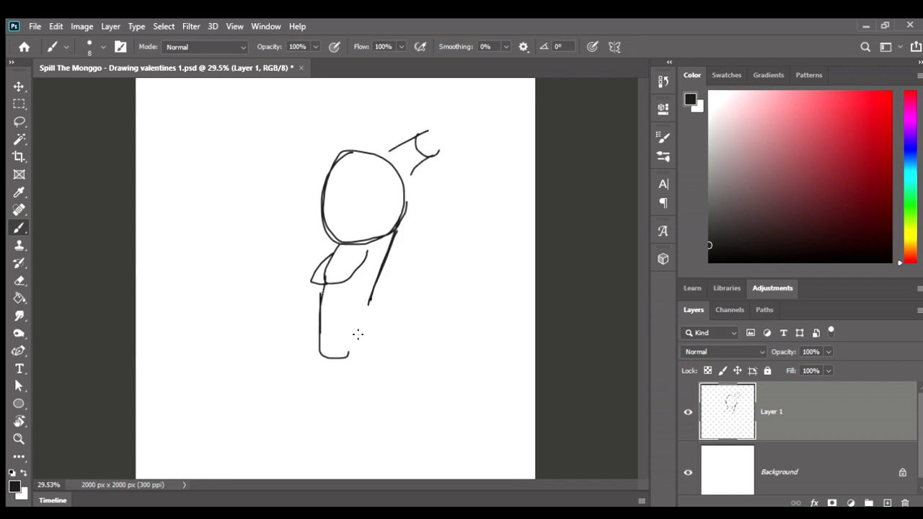
left_click_drag(370, 315, 333, 362)
Add a vertical guide line and a horizontal cross guide inside the head.
left_click_drag(366, 163, 336, 238)
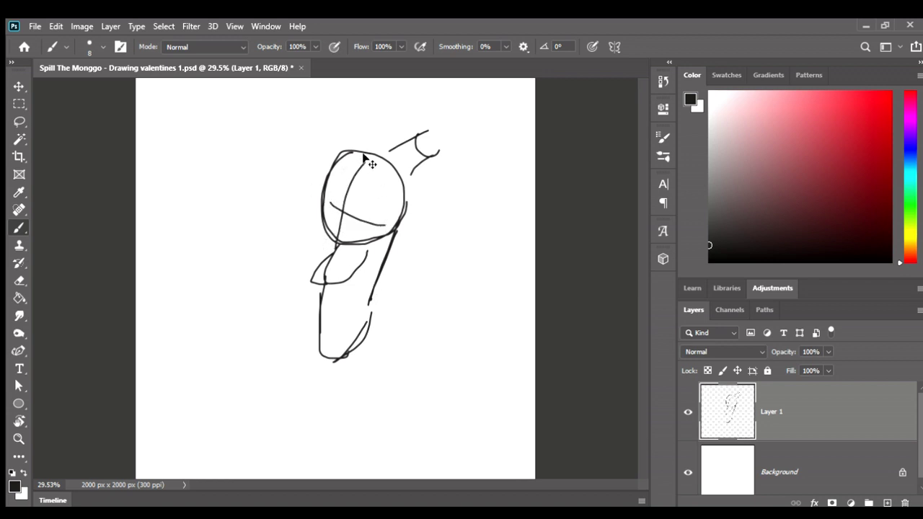
key("ctrl+z")
left_click_drag(368, 159, 349, 241)
key("ctrl+z")
left_click_drag(362, 163, 344, 245)
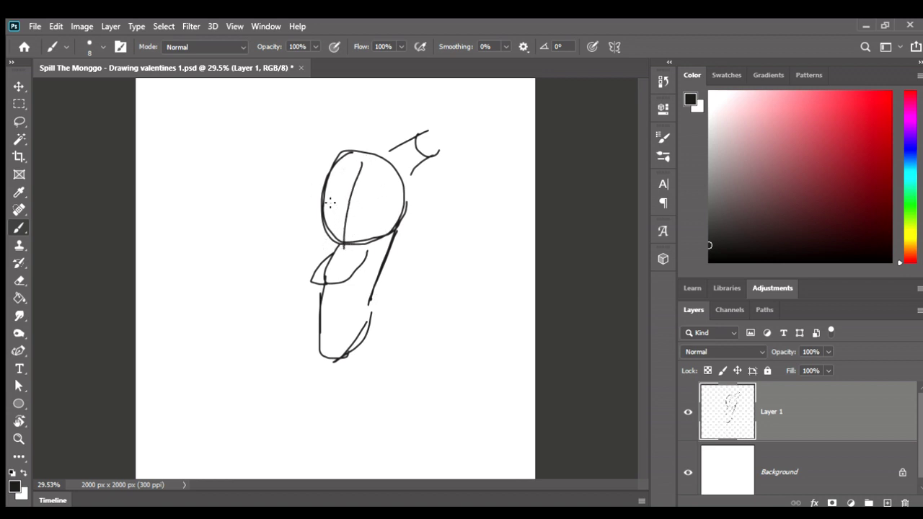
left_click_drag(328, 202, 395, 216)
Try an arm line and the second head's arc on the left, undoing both.
left_click_drag(230, 254, 309, 243)
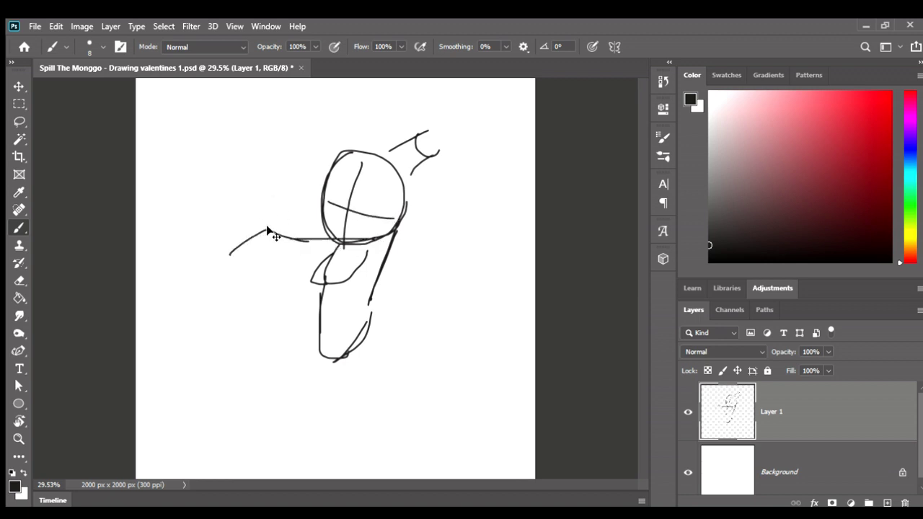
key("ctrl+z")
mouse_move(272, 163)
left_mouse_down()
mouse_move(254, 189)
mouse_move(257, 222)
mouse_move(281, 150)
mouse_move(243, 208)
mouse_move(261, 147)
mouse_move(309, 142)
mouse_move(296, 144)
mouse_move(329, 176)
left_mouse_up()
key("ctrl+z")
key("ctrl+z")
key("ctrl+z")
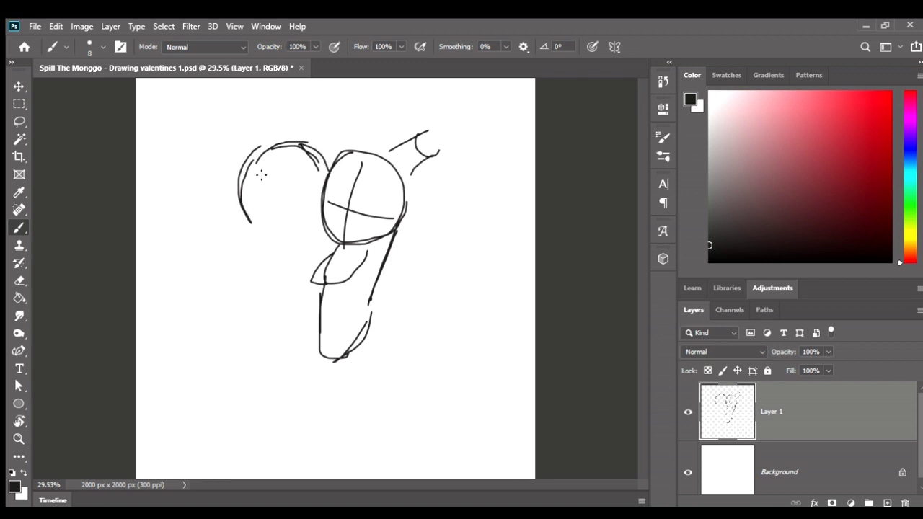
Redraw the top of the left head and close its circle at the bottom.
key("ctrl+z")
left_click_drag(299, 141, 324, 166)
left_click_drag(247, 221, 267, 232)
key("ctrl+z")
mouse_move(242, 203)
left_mouse_down()
mouse_move(277, 241)
mouse_move(314, 220)
mouse_move(296, 231)
left_mouse_up()
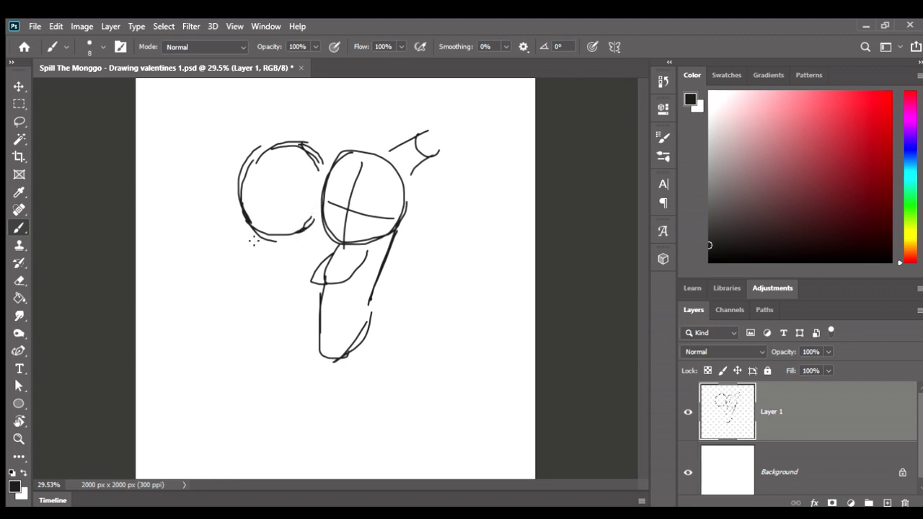
Draw the shoulder line under both heads and the left figure's body curve.
mouse_move(239, 268)
left_mouse_down()
mouse_move(306, 232)
mouse_move(343, 241)
mouse_move(362, 261)
mouse_move(407, 244)
mouse_move(406, 276)
left_mouse_up()
mouse_move(401, 230)
left_mouse_down()
mouse_move(433, 223)
mouse_move(424, 251)
left_mouse_up()
key("ctrl+z")
key("ctrl+z")
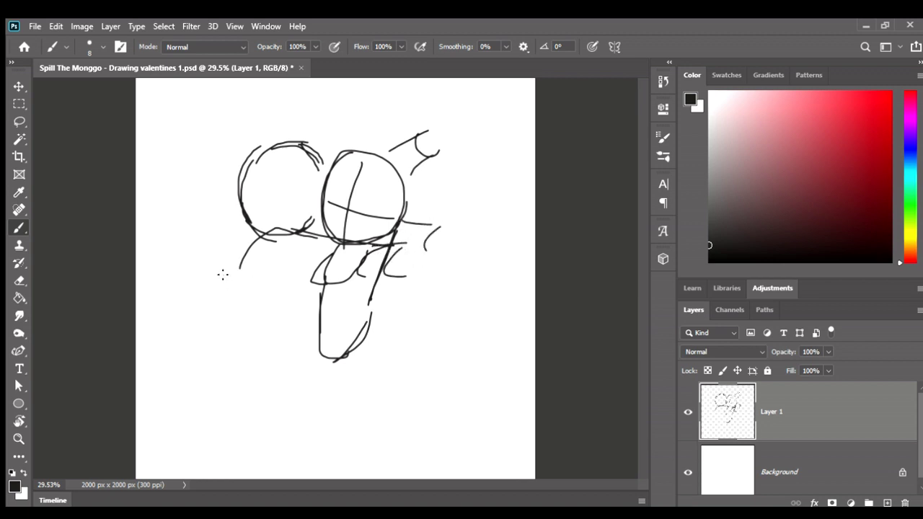
key("ctrl+z")
mouse_move(253, 261)
left_mouse_down()
mouse_move(228, 325)
mouse_move(268, 344)
left_mouse_up()
mouse_move(312, 291)
left_mouse_down()
mouse_move(278, 339)
mouse_move(297, 334)
left_mouse_up()
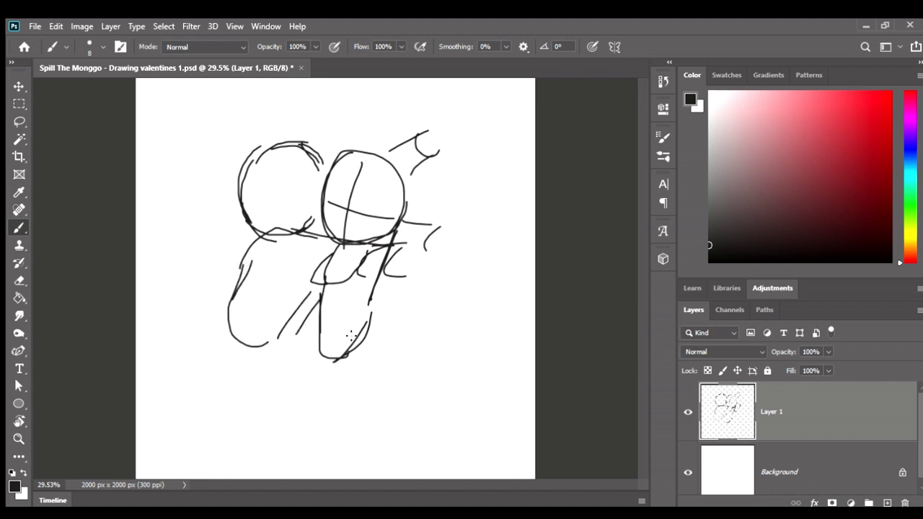
Sketch leg strokes at the lower left, with a long curve and bottom hook.
scroll(357, 319, "down", 1)
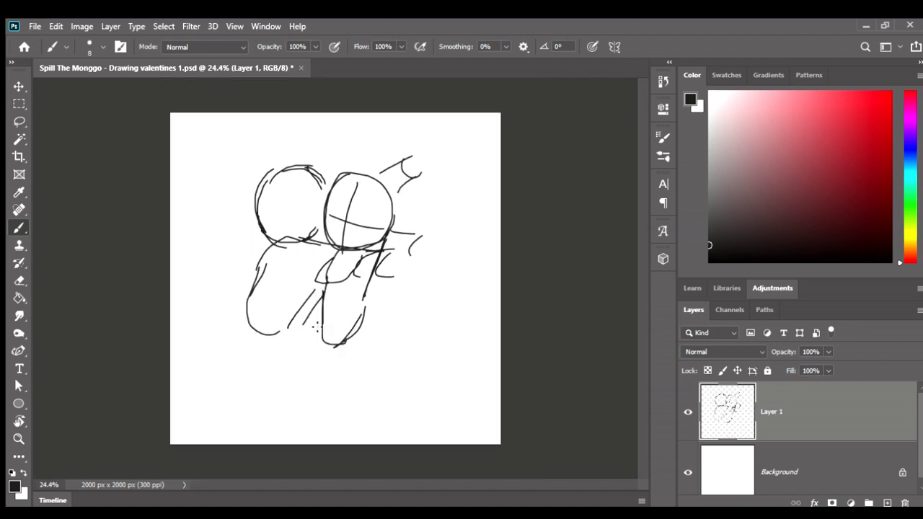
mouse_move(204, 307)
left_mouse_down()
mouse_move(266, 388)
mouse_move(283, 349)
mouse_move(318, 374)
left_mouse_up()
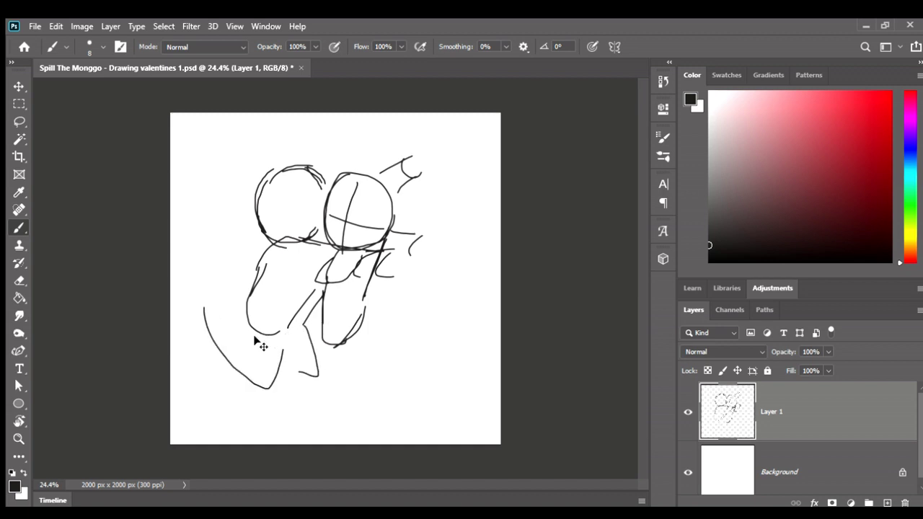
key("ctrl+z")
key("ctrl+z")
mouse_move(240, 292)
left_mouse_down()
mouse_move(225, 334)
mouse_move(254, 368)
left_mouse_up()
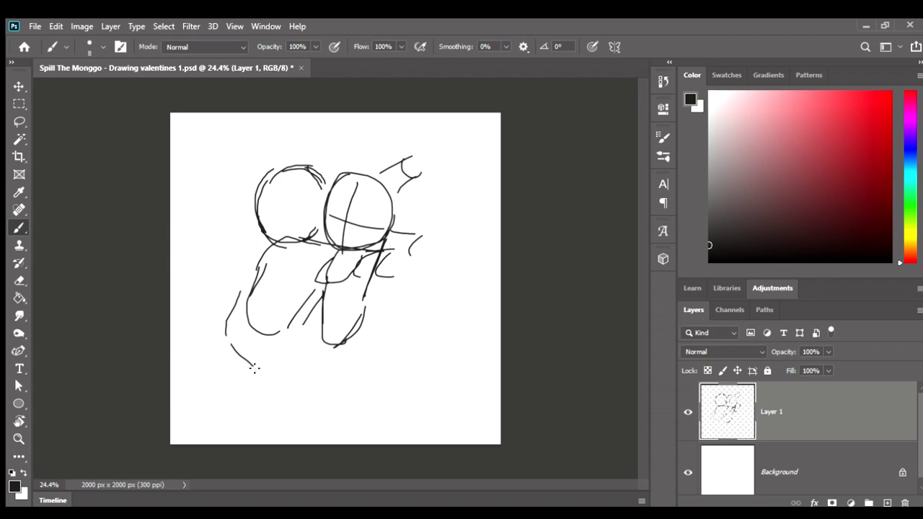
mouse_move(187, 307)
left_mouse_down()
mouse_move(252, 395)
mouse_move(285, 374)
left_mouse_up()
left_click_drag(296, 337, 318, 375)
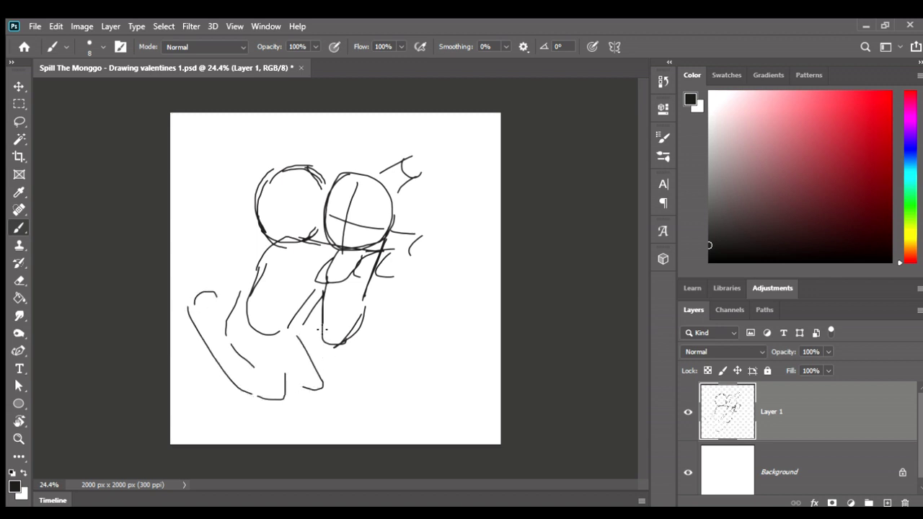
Move the whole sketch slightly up and right with the Move tool.
key("v")
left_click_drag(356, 248, 377, 239)
key("b")
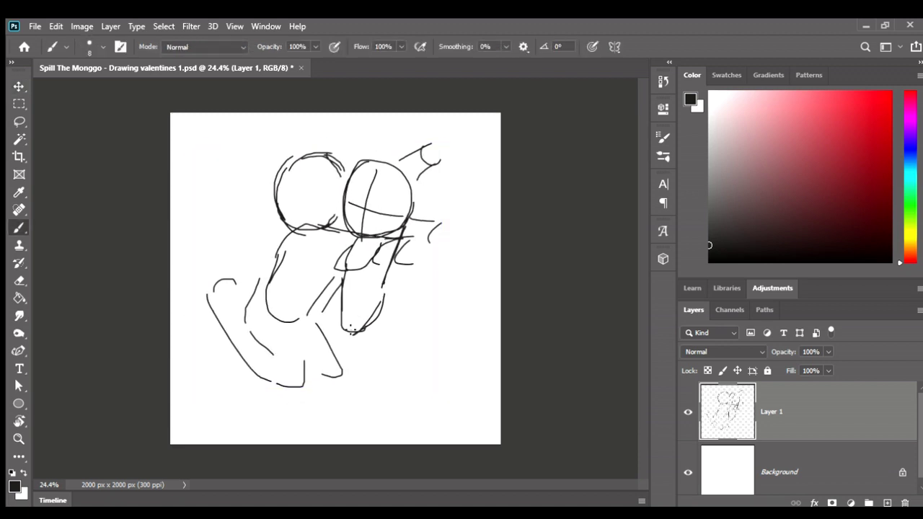
mouse_move(308, 396)
left_mouse_down()
mouse_move(353, 332)
mouse_move(370, 411)
left_mouse_up()
key("ctrl+z")
Crop the canvas out downward to 2057 x 2368 px.
key("c")
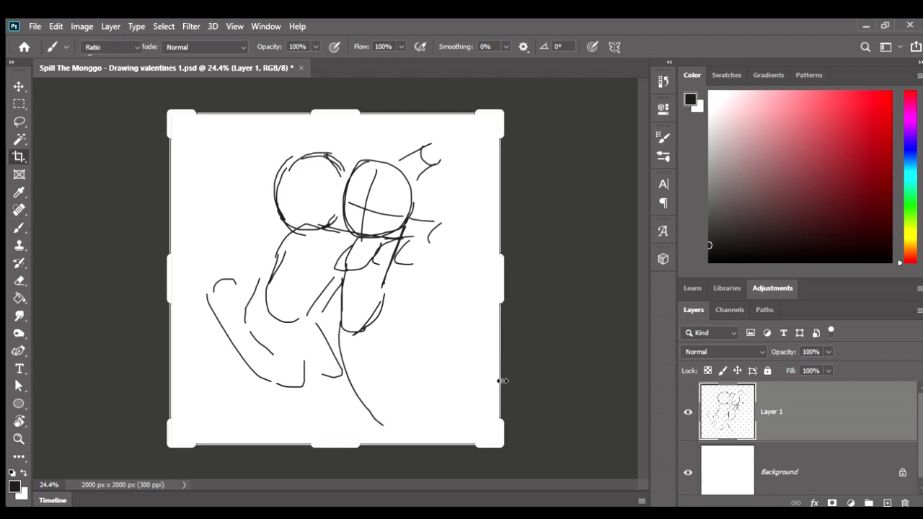
left_click_drag(500, 444, 507, 478)
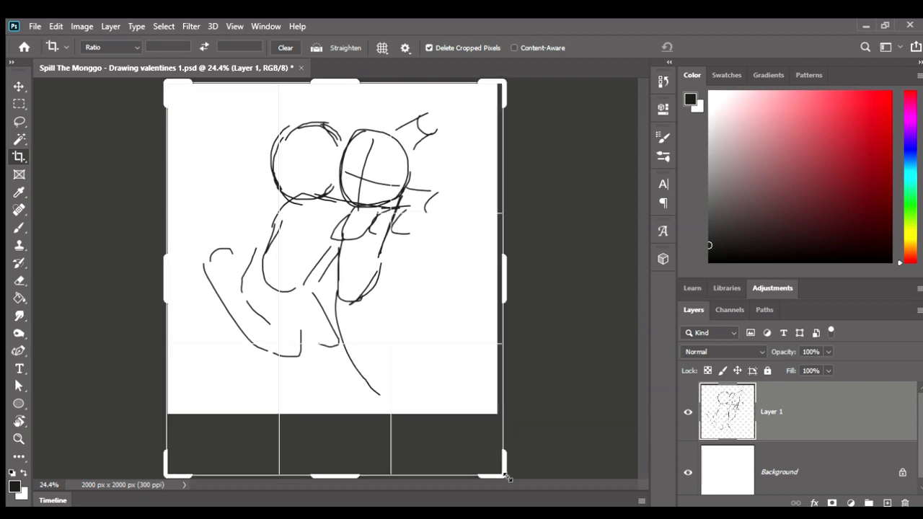
key("Return")
Draw the right figure's leg, side and diagonal strokes below the body.
key("b")
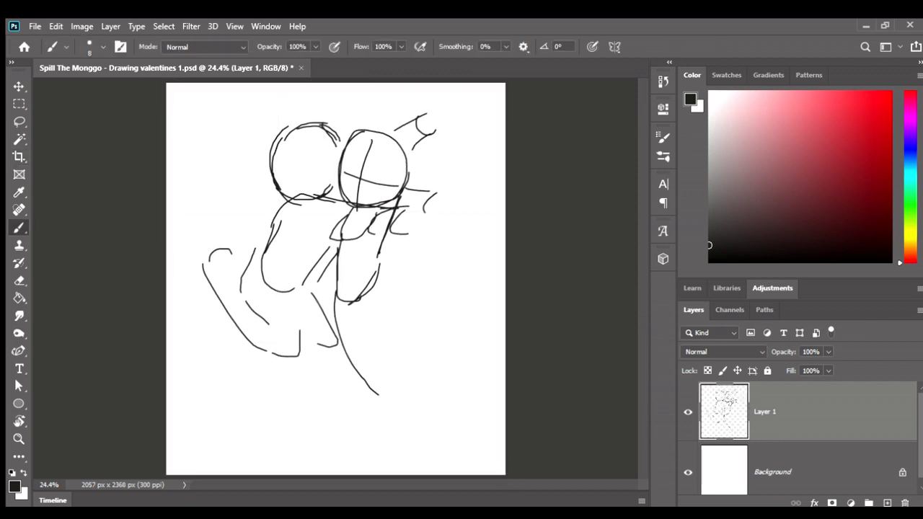
mouse_move(339, 297)
left_mouse_down()
mouse_move(350, 385)
mouse_move(375, 376)
left_mouse_up()
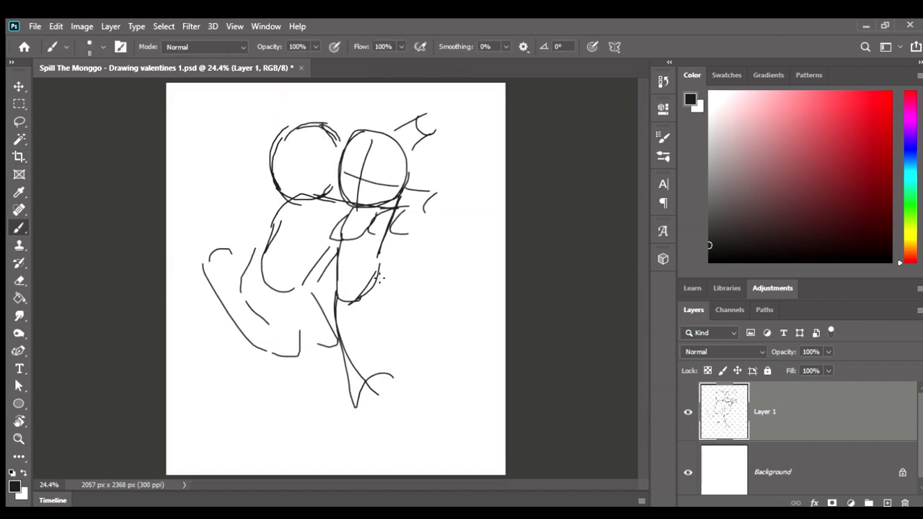
left_click_drag(381, 279, 388, 361)
mouse_move(381, 274)
left_mouse_down()
mouse_move(423, 356)
mouse_move(393, 365)
left_mouse_up()
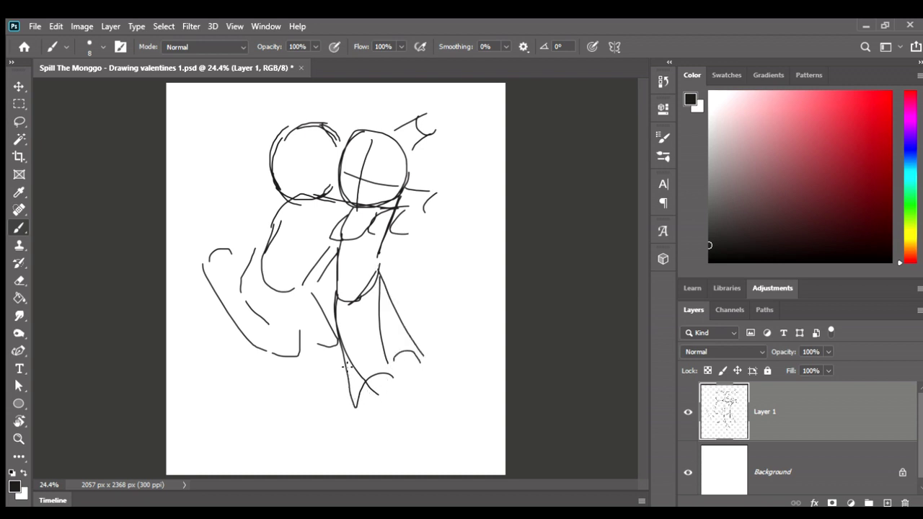
left_click_drag(349, 402, 419, 393)
left_click_drag(415, 359, 375, 442)
key("ctrl+z")
key("ctrl+z")
left_click_drag(402, 388, 453, 342)
Add a vertical guide and a cross guide inside the left head.
scroll(389, 307, "up", 1)
scroll(359, 325, "up", 2)
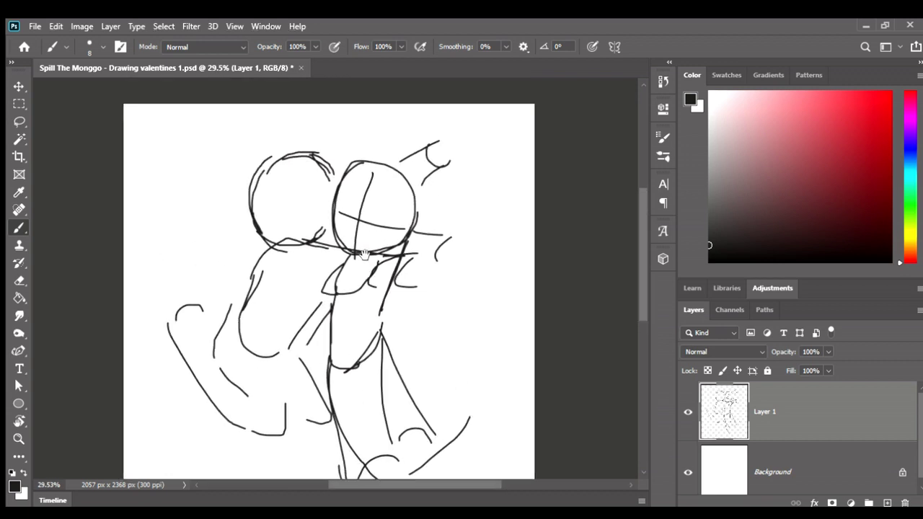
left_click_drag(311, 179, 320, 240)
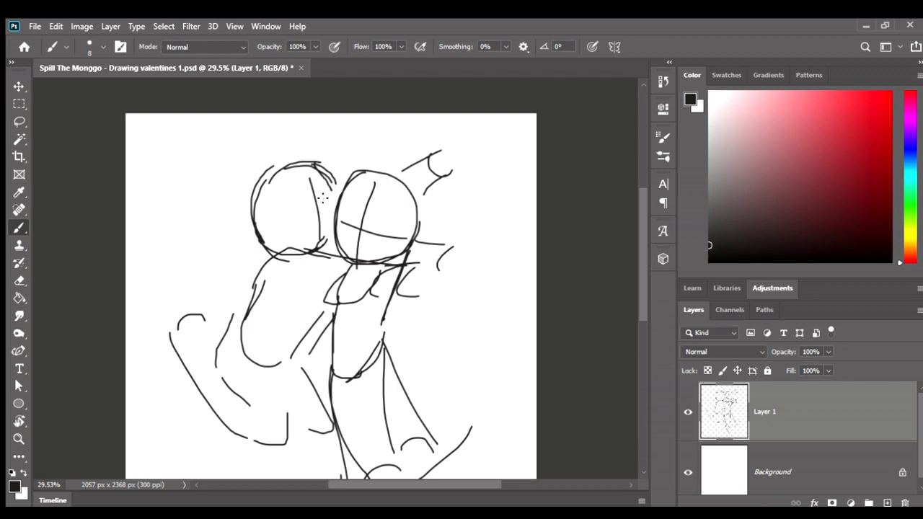
key("ctrl+z")
left_click_drag(315, 177, 322, 250)
key("ctrl+z")
mouse_move(316, 174)
left_mouse_down()
mouse_move(319, 246)
mouse_move(337, 212)
left_mouse_up()
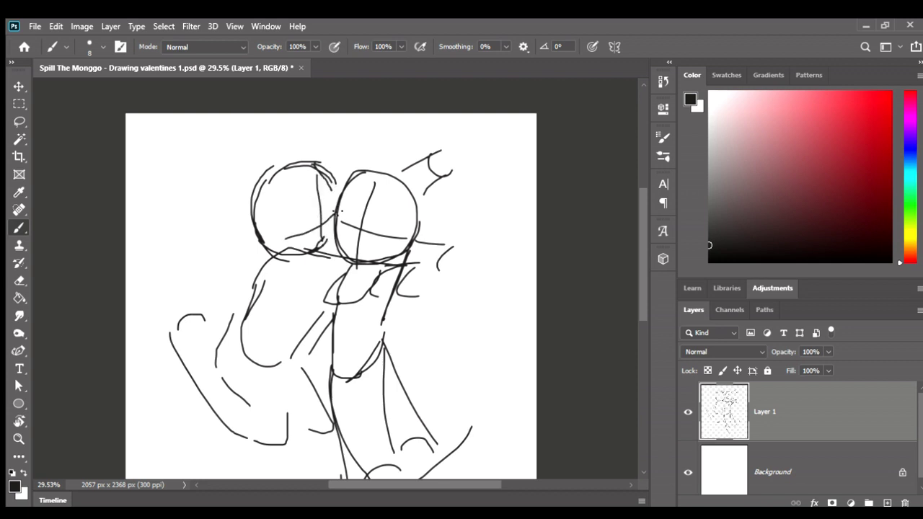
key("ctrl+z")
mouse_move(283, 232)
left_mouse_down()
mouse_move(339, 211)
mouse_move(273, 225)
left_mouse_up()
key("ctrl+z")
left_click_drag(344, 213, 298, 218)
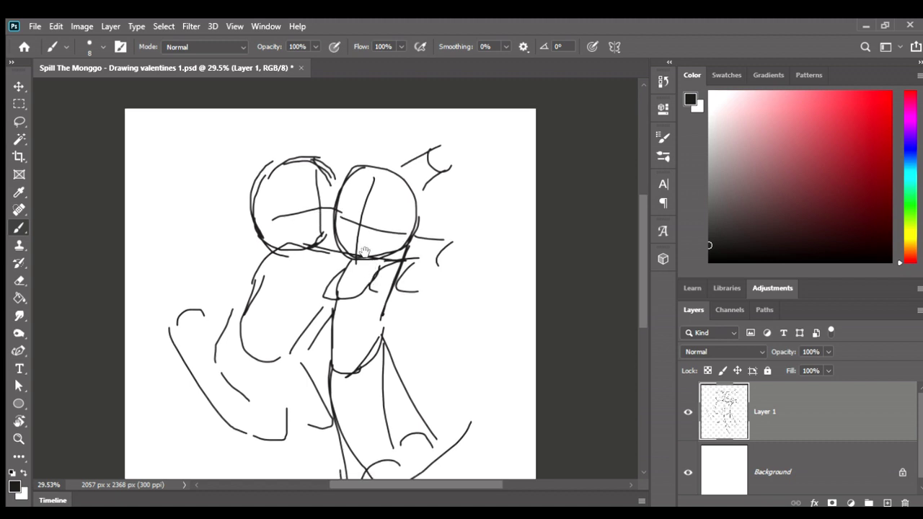
Draw an arm bar across the torso and redraw the front figure's torso and hip lines.
left_click_drag(376, 277, 358, 241)
left_click_drag(306, 258, 398, 257)
mouse_move(408, 224)
left_mouse_down()
mouse_move(414, 266)
mouse_move(405, 231)
mouse_move(419, 247)
mouse_move(459, 202)
mouse_move(441, 236)
left_mouse_up()
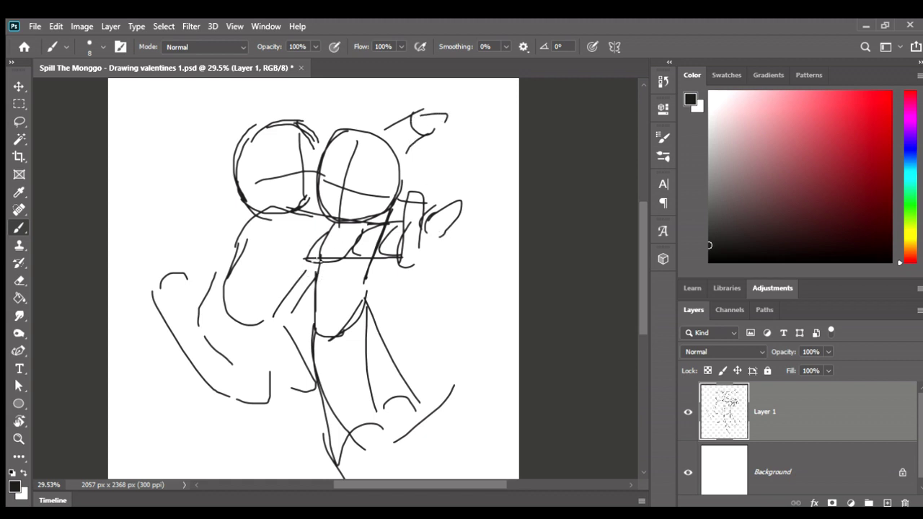
mouse_move(319, 260)
left_mouse_down()
mouse_move(349, 265)
mouse_move(334, 336)
mouse_move(357, 363)
mouse_move(382, 345)
mouse_move(349, 274)
left_mouse_up()
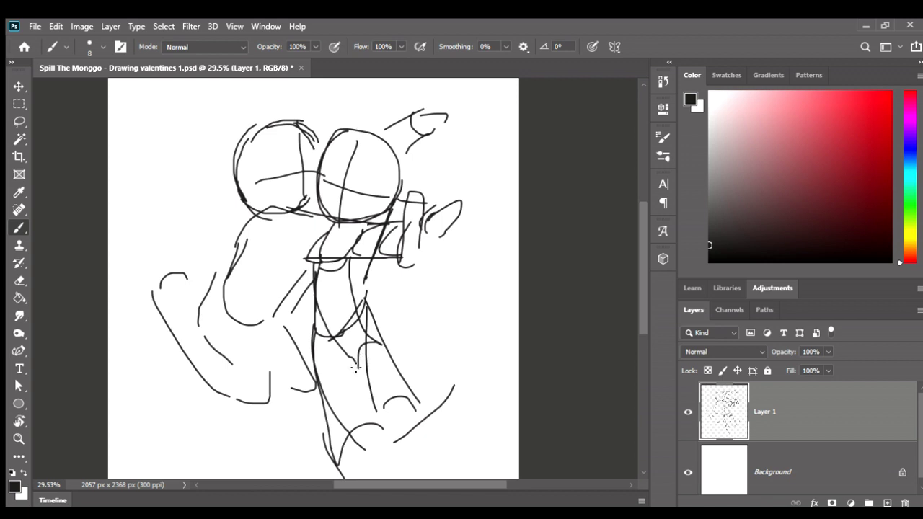
key("ctrl+z")
key("ctrl+z")
left_click_drag(311, 258, 313, 317)
mouse_move(317, 308)
left_mouse_down()
mouse_move(336, 297)
mouse_move(345, 259)
left_mouse_up()
mouse_move(325, 372)
left_mouse_down()
mouse_move(363, 349)
mouse_move(354, 297)
left_mouse_up()
left_click_drag(320, 382, 382, 394)
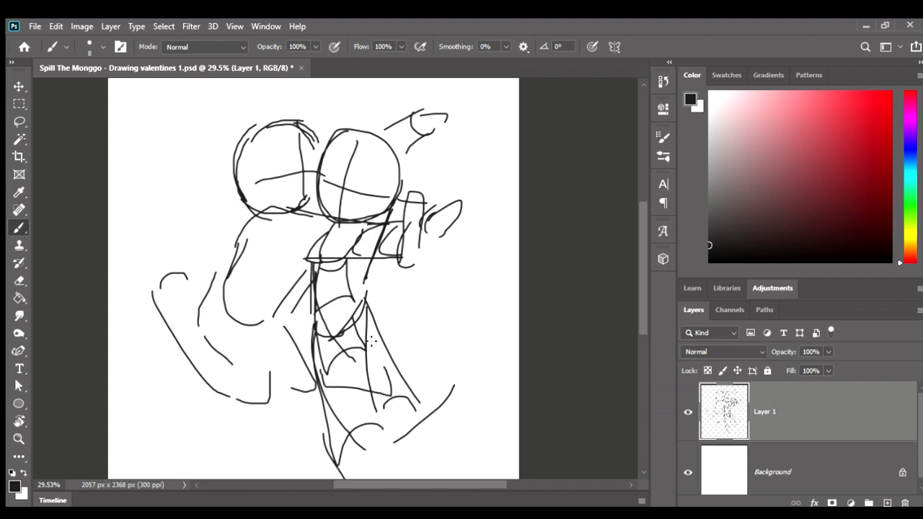
scroll(371, 343, "down", 2)
scroll(375, 303, "up", 1)
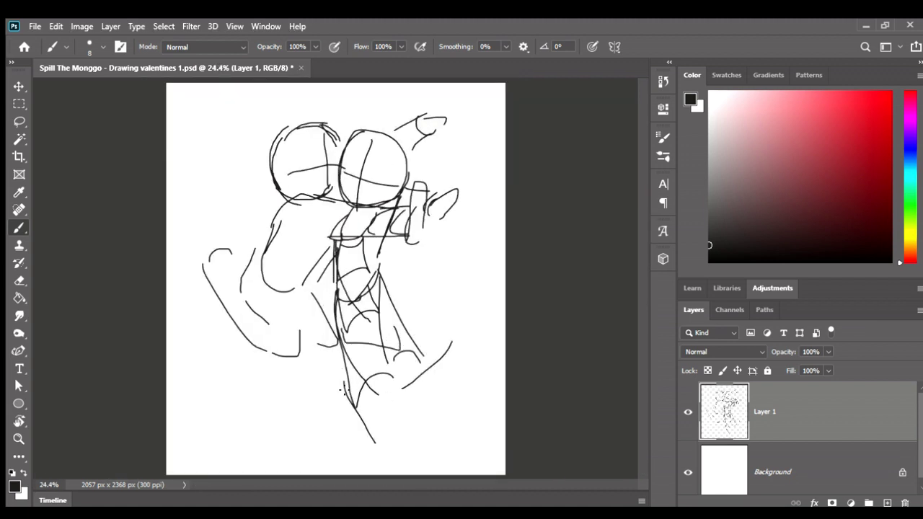
Sketch a curve on the back figure's body and erase the strokes below the torso.
left_click_drag(343, 390, 455, 356)
key("ctrl+z")
left_click_drag(241, 250, 194, 294)
key("e")
left_click_drag(474, 430, 505, 450)
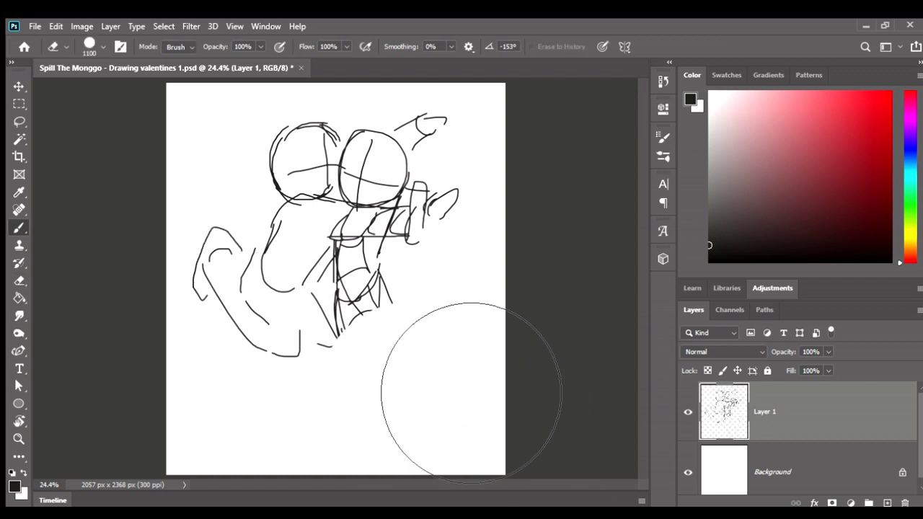
Try several leg lines for the front figure, undoing the bent one.
key("b")
left_click_drag(336, 302, 349, 390)
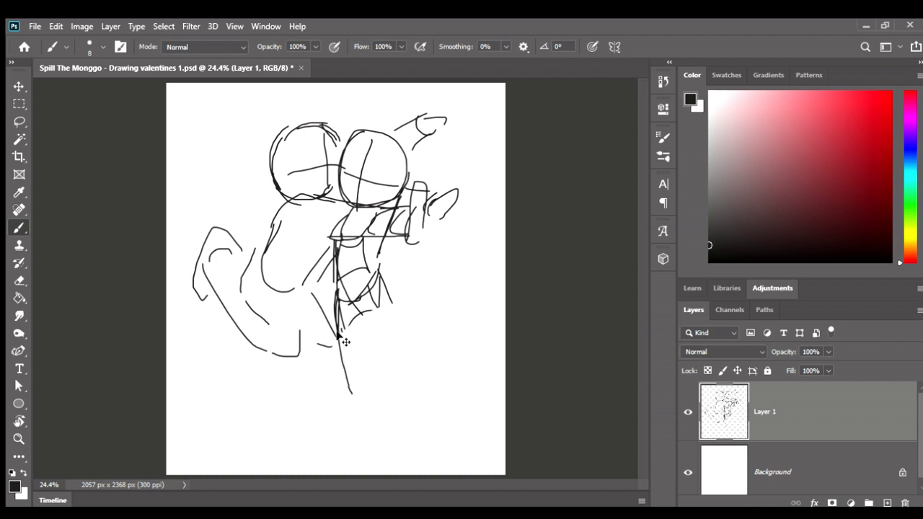
key("ctrl+z")
left_click_drag(338, 303, 312, 364)
left_click_drag(329, 313, 317, 402)
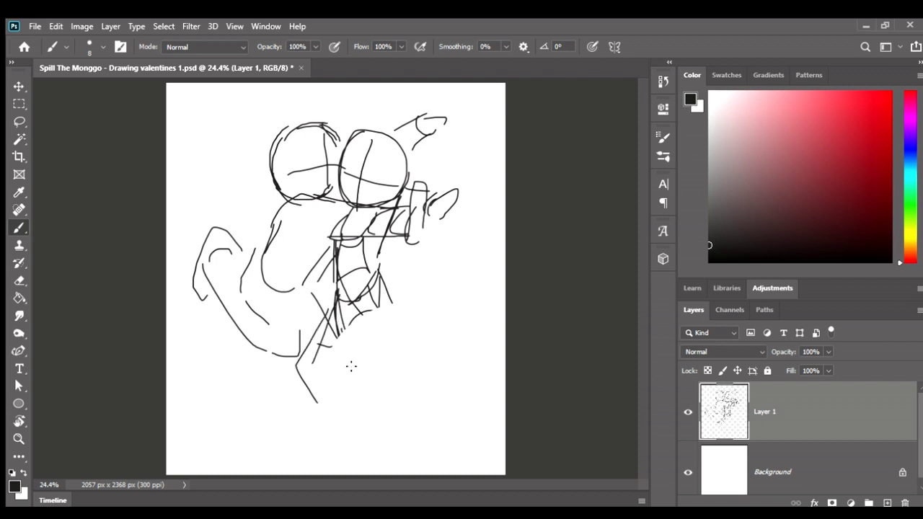
key("ctrl+z")
Erase the lower sketch lines and draw the long diagonal leg with a foot.
key("e")
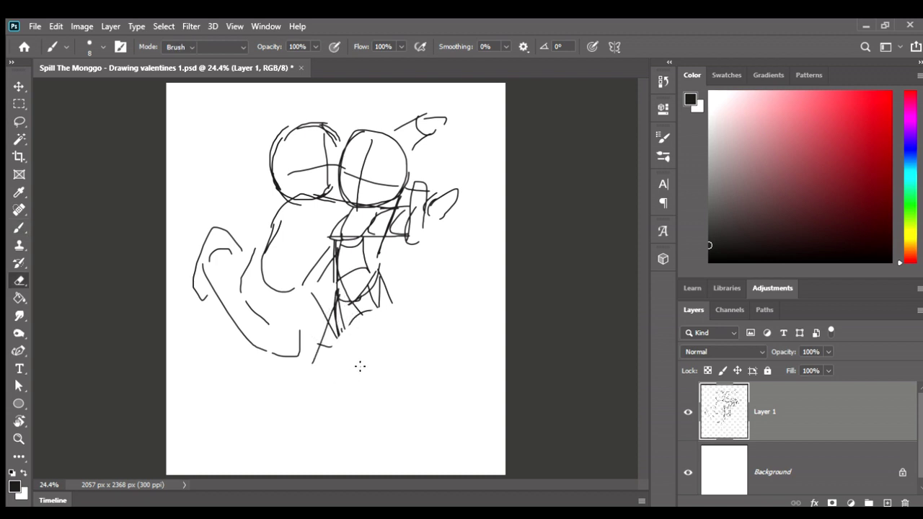
left_click_drag(443, 443, 488, 443)
key("b")
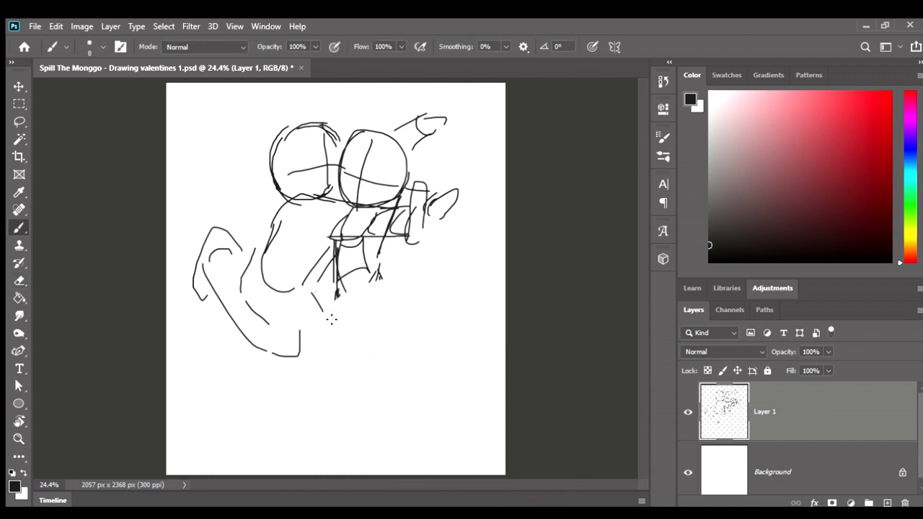
left_click_drag(314, 292, 325, 350)
mouse_move(342, 292)
left_mouse_down()
mouse_move(382, 290)
mouse_move(357, 365)
mouse_move(383, 408)
left_mouse_up()
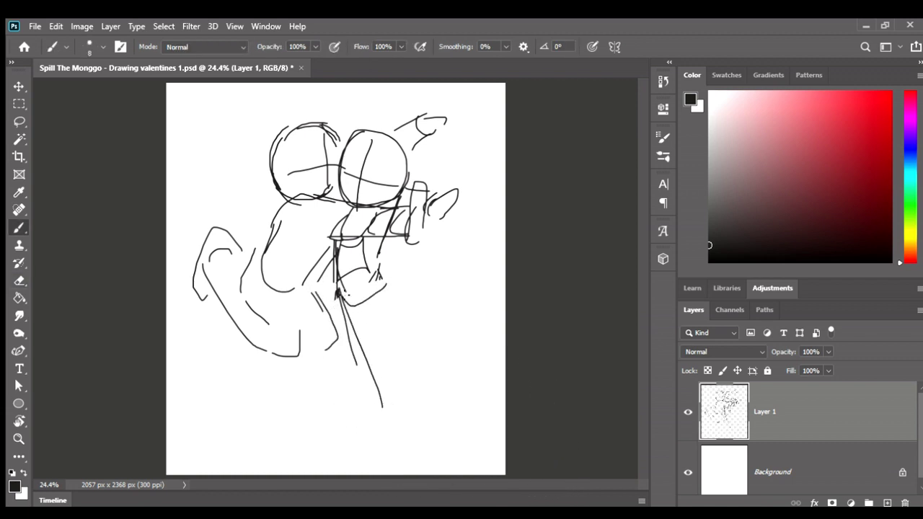
mouse_move(342, 292)
left_mouse_down()
mouse_move(393, 424)
mouse_move(425, 413)
mouse_move(389, 308)
mouse_move(424, 363)
left_mouse_up()
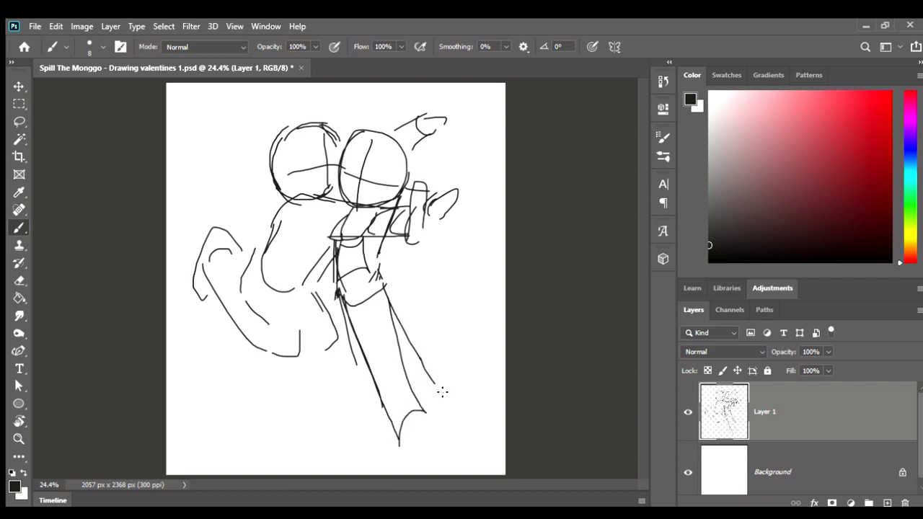
mouse_move(418, 408)
left_mouse_down()
mouse_move(402, 445)
mouse_move(415, 441)
mouse_move(428, 427)
mouse_move(369, 449)
left_mouse_up()
key("ctrl+z")
key("ctrl+z")
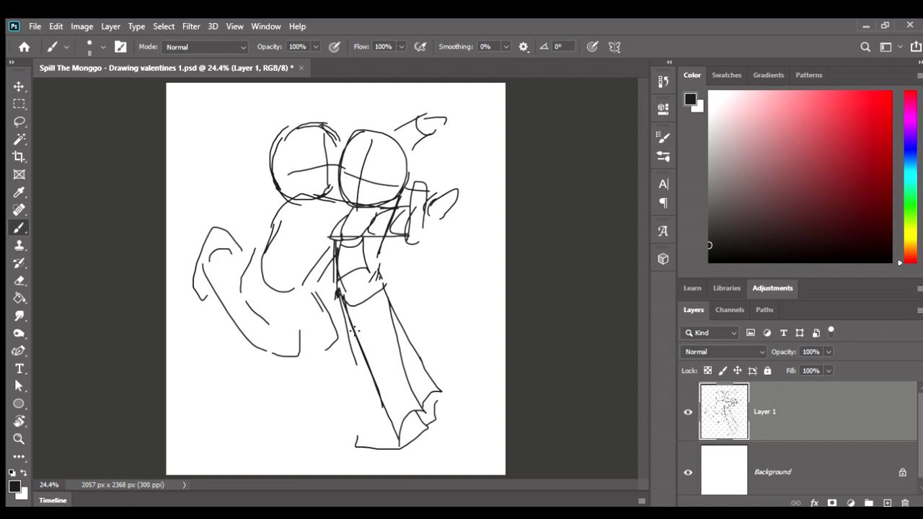
Erase the curved hip and waist strokes with a size 300 eraser.
key("e")
key("bracketleft")
key("bracketleft")
key("bracketleft")
key("bracketleft")
key("bracketleft")
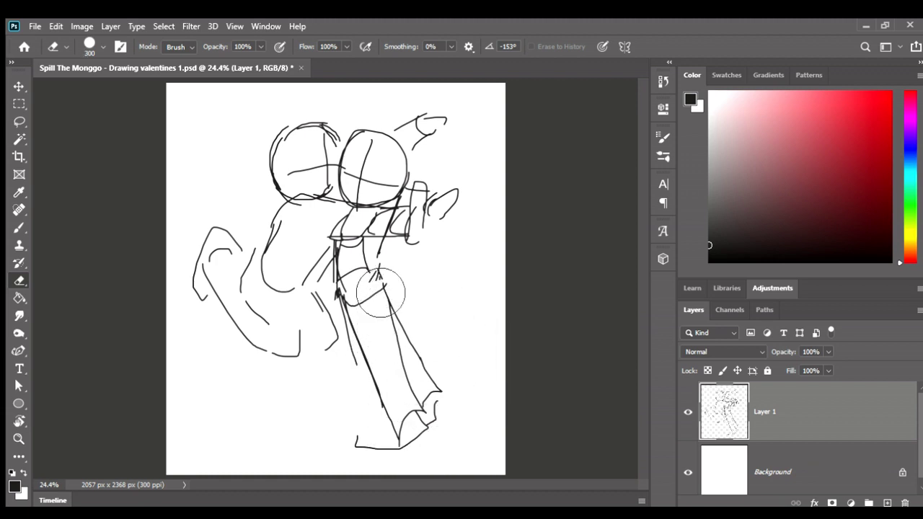
mouse_move(381, 292)
left_mouse_down()
mouse_move(351, 278)
mouse_move(353, 296)
left_mouse_up()
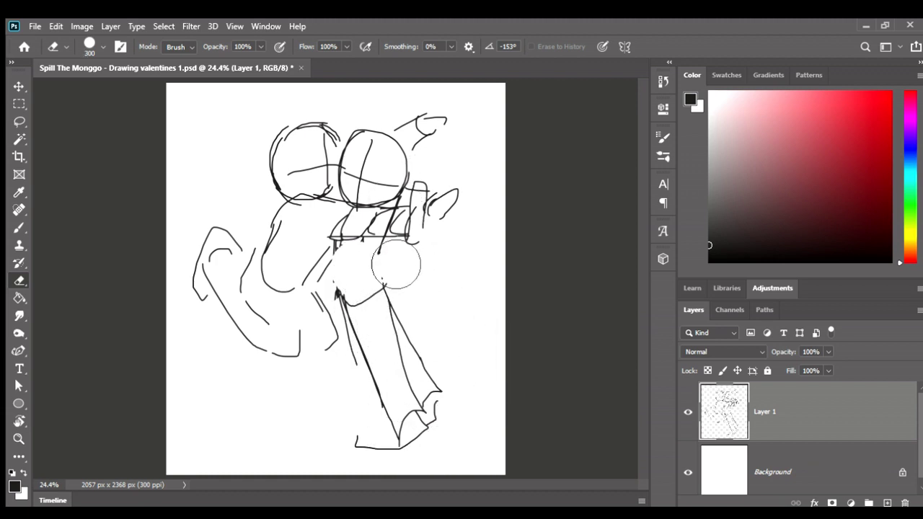
Finish the raised hand at top right and sketch the front leg's left edge.
key("b")
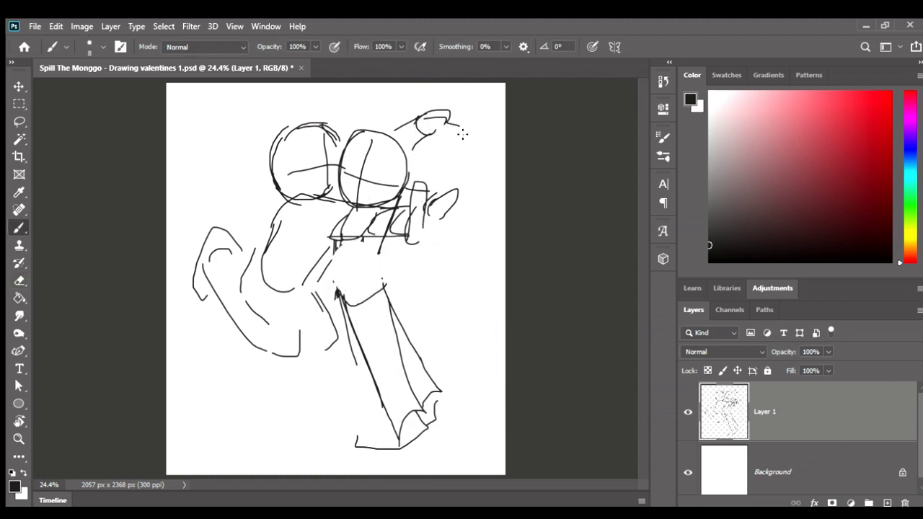
left_click_drag(451, 125, 436, 135)
mouse_move(326, 238)
left_mouse_down()
mouse_move(336, 324)
mouse_move(346, 334)
left_mouse_up()
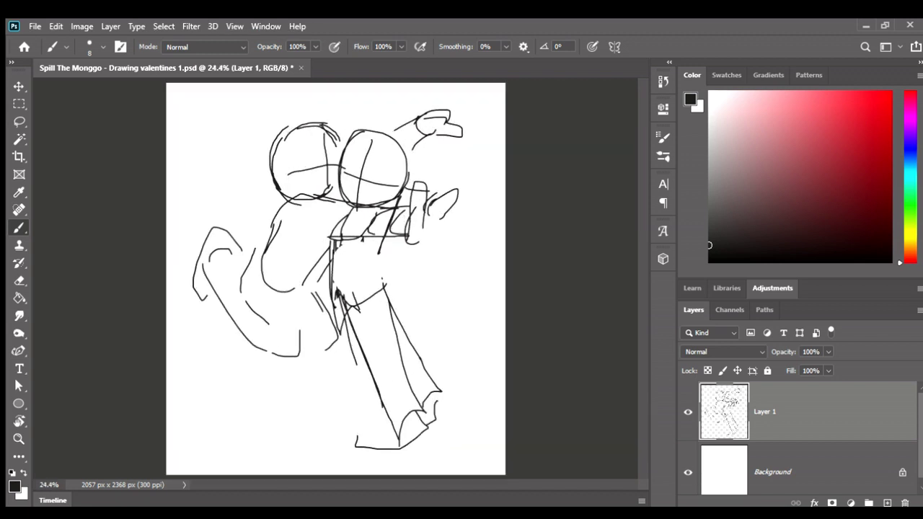
mouse_move(351, 293)
left_mouse_down()
mouse_move(353, 238)
mouse_move(372, 248)
mouse_move(356, 268)
left_mouse_up()
key("ctrl+z")
key("ctrl+z")
mouse_move(338, 318)
left_mouse_down()
mouse_move(366, 357)
mouse_move(365, 314)
left_mouse_up()
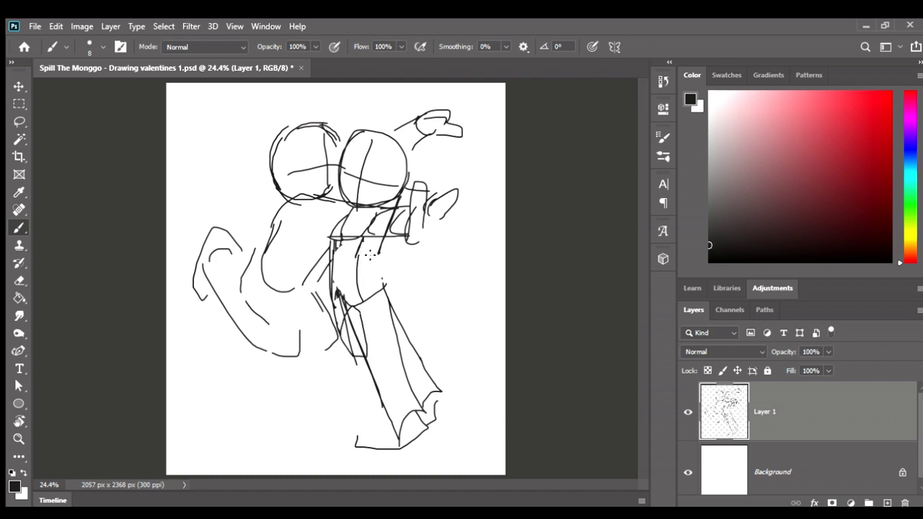
left_click_drag(381, 276, 390, 292)
Erase the leg's inner strokes and redraw the leg and torso diagonal lines.
key("e")
mouse_move(392, 330)
left_mouse_down()
mouse_move(371, 367)
mouse_move(371, 296)
mouse_move(382, 278)
left_mouse_up()
key("b")
mouse_move(365, 239)
left_mouse_down()
mouse_move(374, 280)
mouse_move(366, 249)
mouse_move(372, 268)
mouse_move(352, 308)
left_mouse_up()
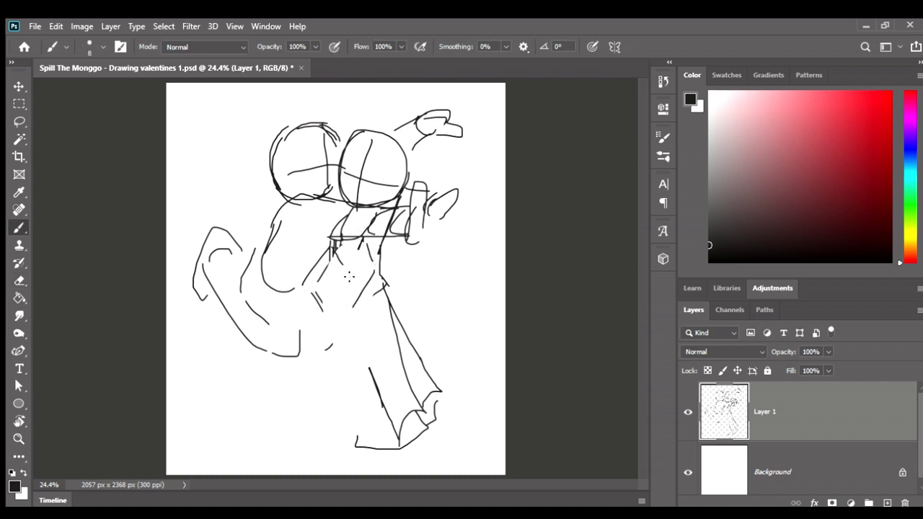
left_click_drag(353, 268, 336, 300)
left_click_drag(338, 296, 328, 306)
left_click_drag(338, 253, 364, 394)
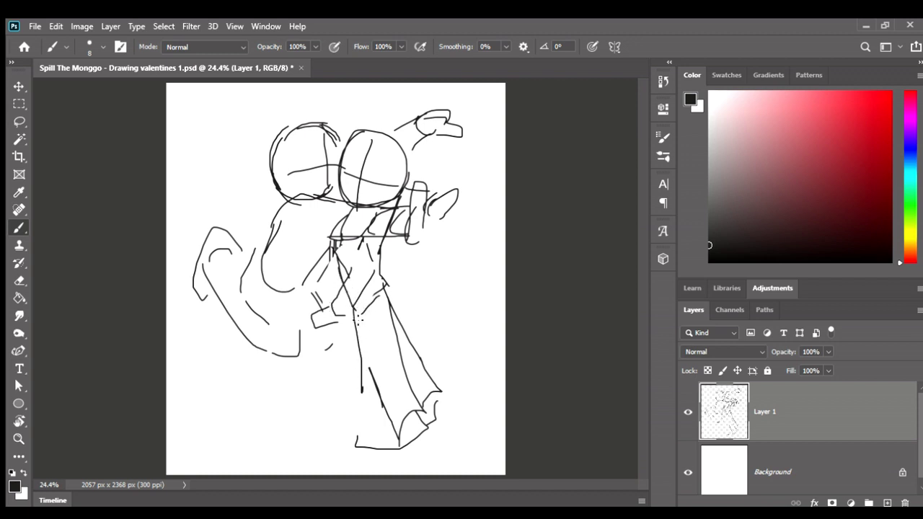
key("ctrl+z")
mouse_move(356, 319)
left_mouse_down()
mouse_move(376, 378)
mouse_move(357, 312)
left_mouse_up()
Draw the shoe outline at the foot, save, and add a new empty Layer 2.
scroll(355, 289, "down", 2)
key("ctrl+s")
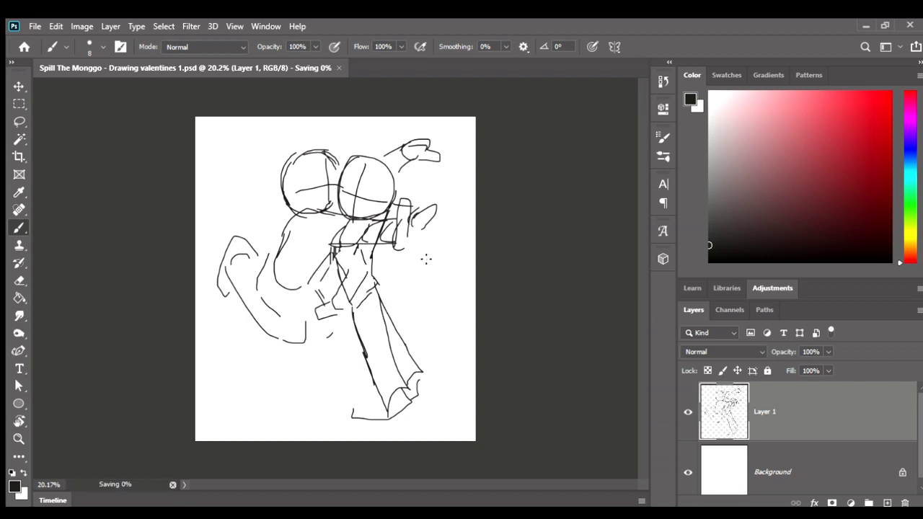
scroll(429, 312, "up", 1)
left_click_drag(356, 425, 395, 410)
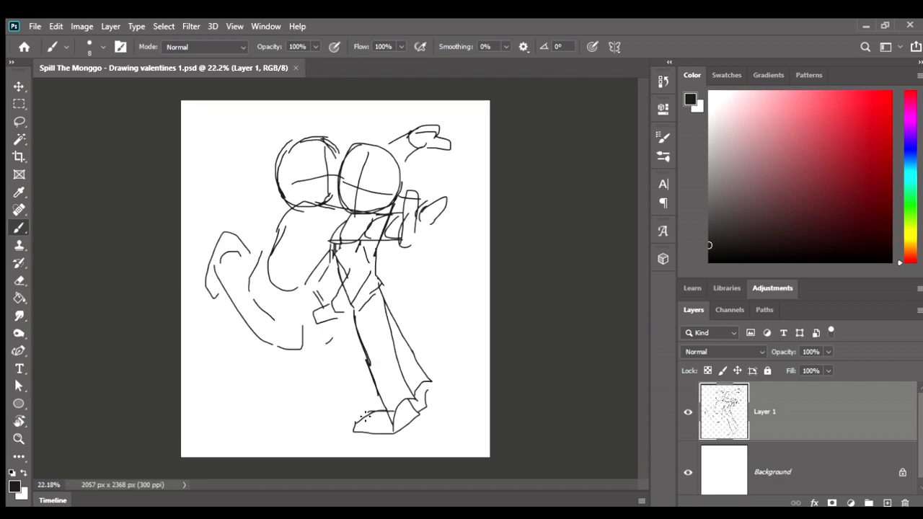
scroll(392, 373, "up", 1)
left_click_drag(442, 391, 434, 402)
key("ctrl+s")
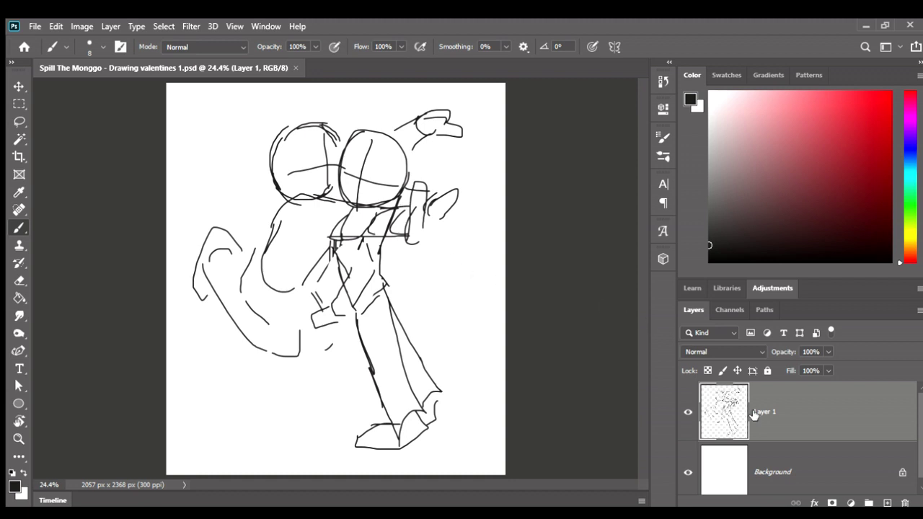
key("ctrl+shift+alt+n")
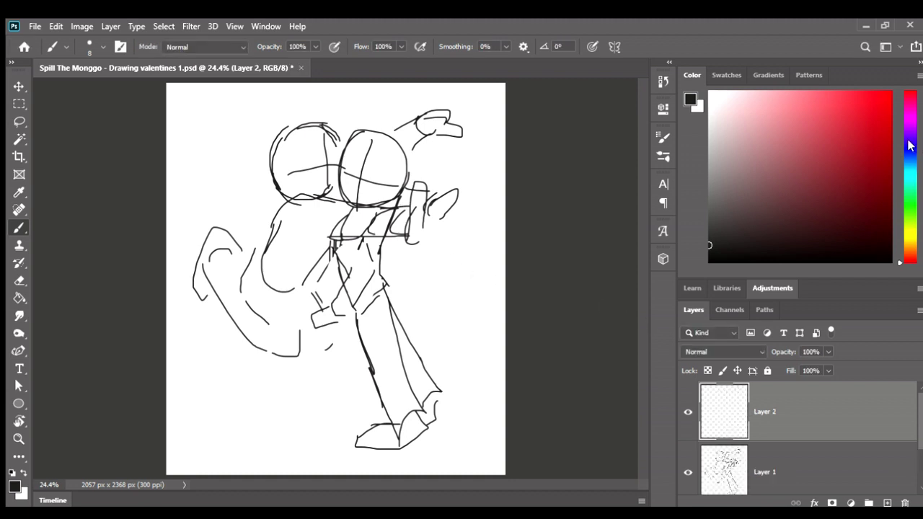
Recolour the Layer 1 sketch lines with a faded blue.
left_click(910, 145)
left_click(824, 171)
key("g")
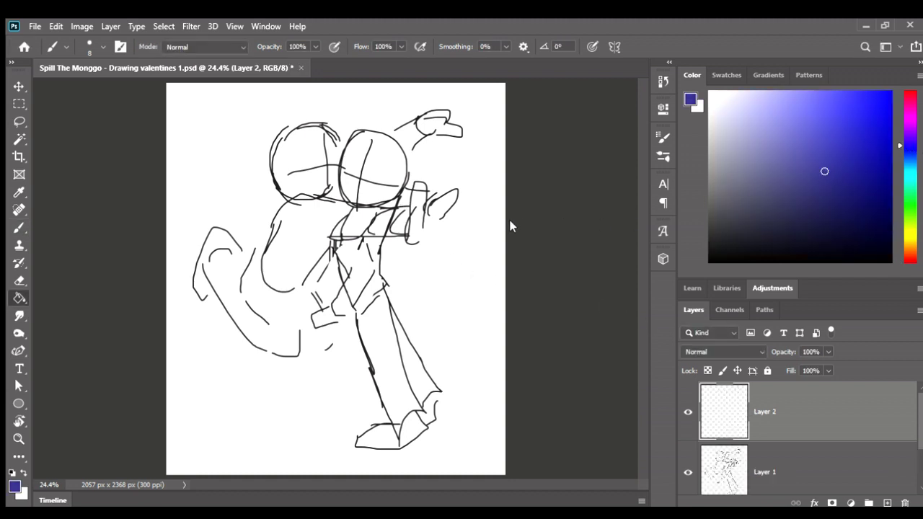
key("alt+BackSpace")
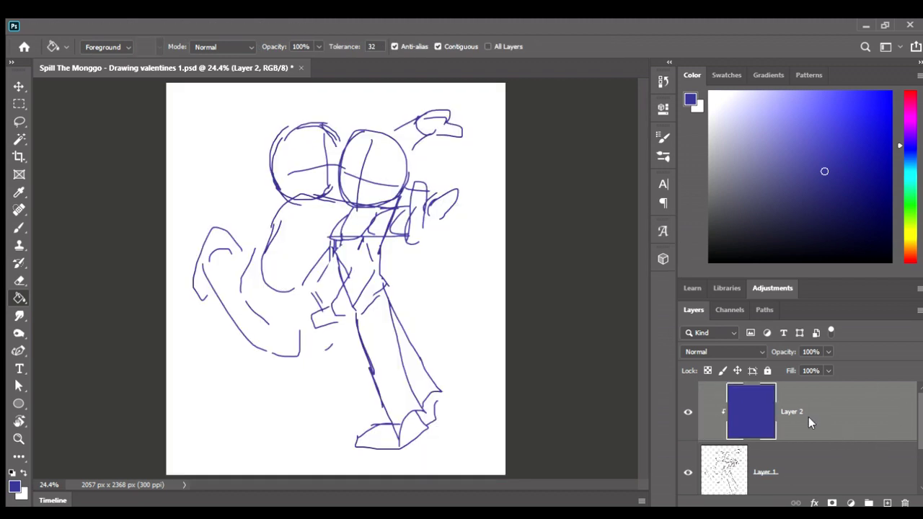
Add Layer 2, save, fade Layer 1 to 50% opacity, and select Layer 2.
left_click(887, 503)
key("ctrl+s")
left_click(728, 468)
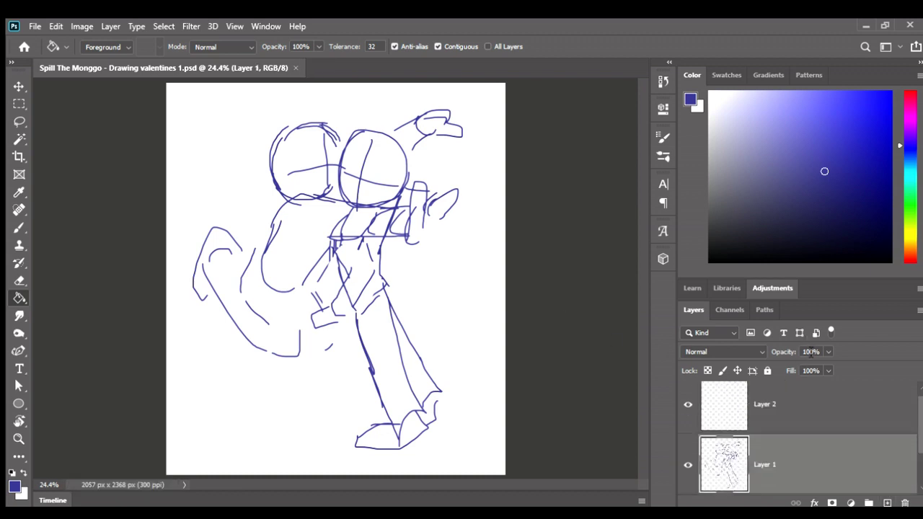
type("50")
key("Return")
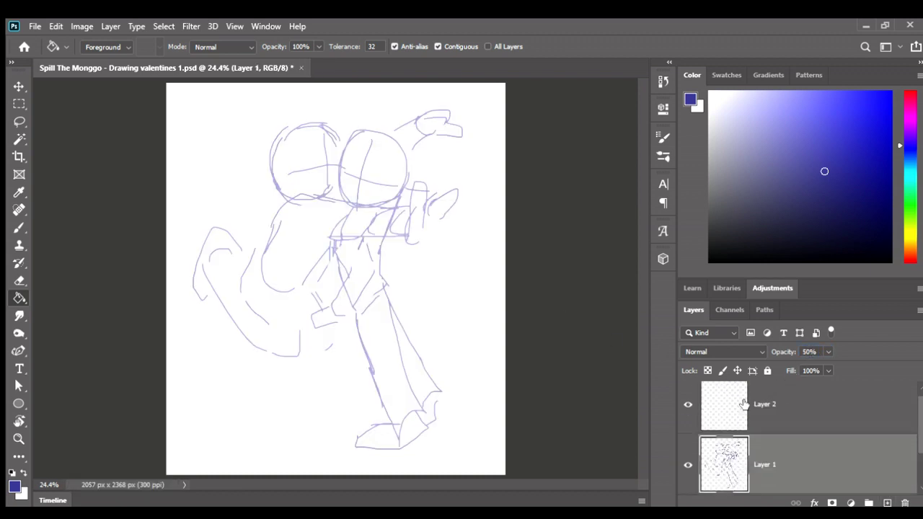
left_click(743, 404)
Switch to a black brush and try a first stroke along the right head's left edge.
key("d")
key("b")
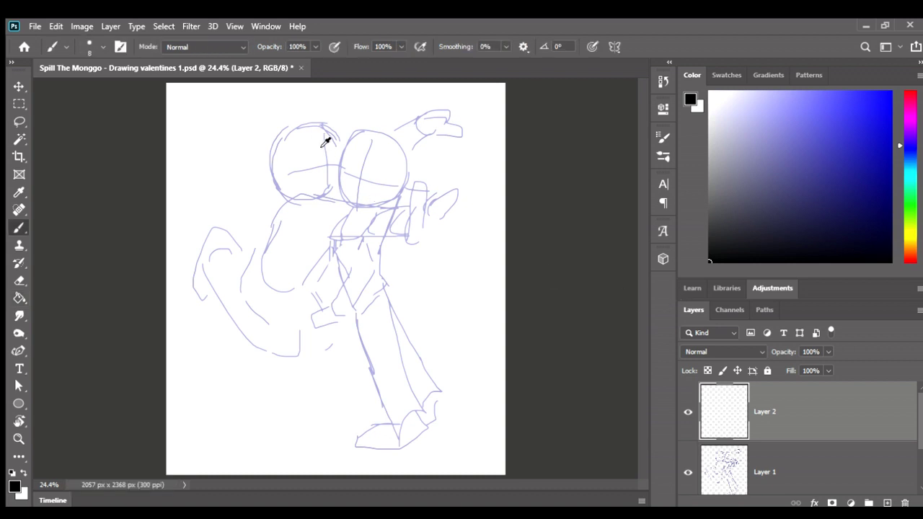
scroll(325, 140, "up", 3)
scroll(325, 155, "up", 2)
scroll(325, 247, "up", 2)
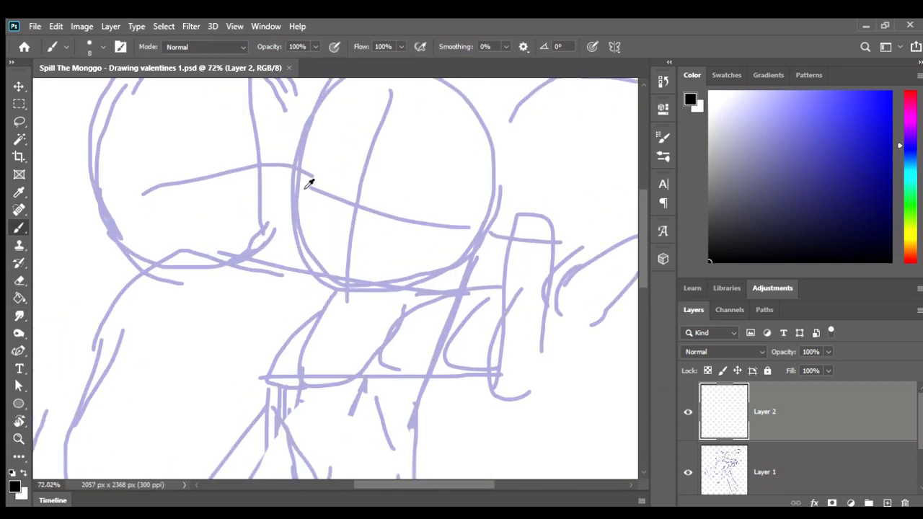
left_click_drag(297, 144, 298, 195)
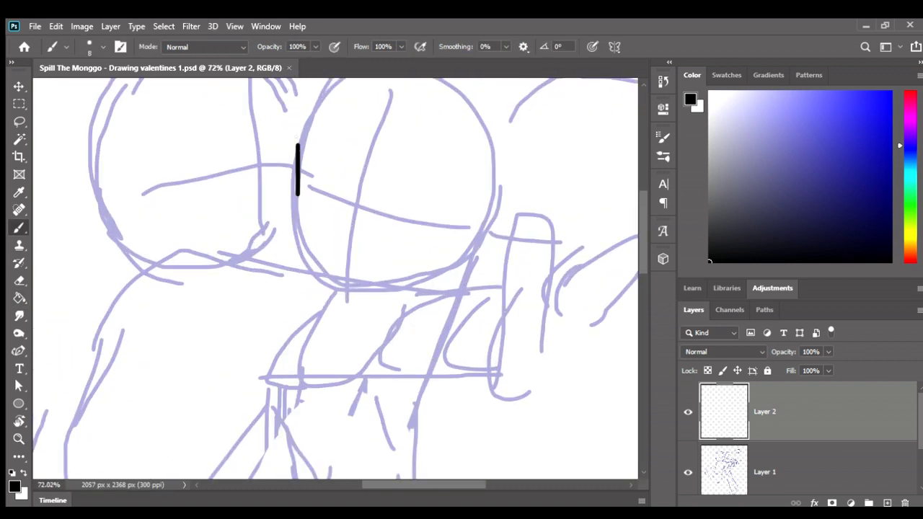
key("ctrl+z")
Retry the right head's left edge line several times, undoing the tilted and overlong strokes.
left_click_drag(300, 140, 303, 189)
key("ctrl+z")
mouse_move(300, 137)
left_mouse_down()
mouse_move(299, 214)
mouse_move(313, 225)
left_mouse_up()
key("ctrl+z")
scroll(332, 186, "down", 1)
scroll(326, 213, "down", 2)
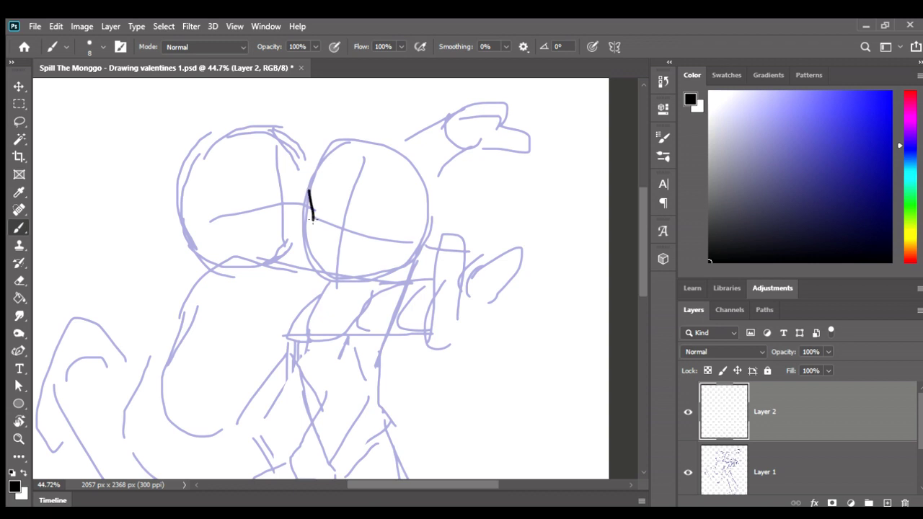
key("ctrl+z")
left_click_drag(309, 191, 320, 264)
key("ctrl+z")
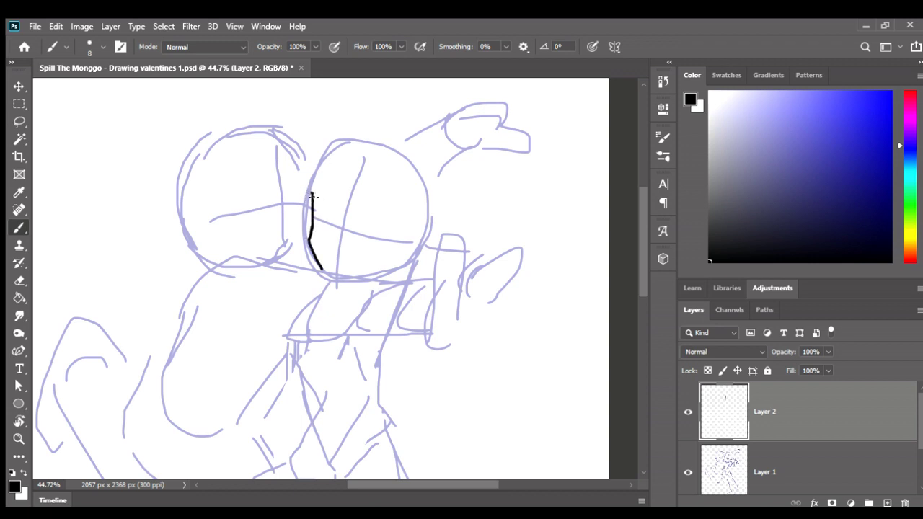
Outline the right head's top and right side, adding a small ear at its lower right.
mouse_move(311, 195)
left_mouse_down()
mouse_move(315, 176)
mouse_move(375, 142)
mouse_move(414, 172)
mouse_move(429, 202)
mouse_move(424, 232)
left_mouse_up()
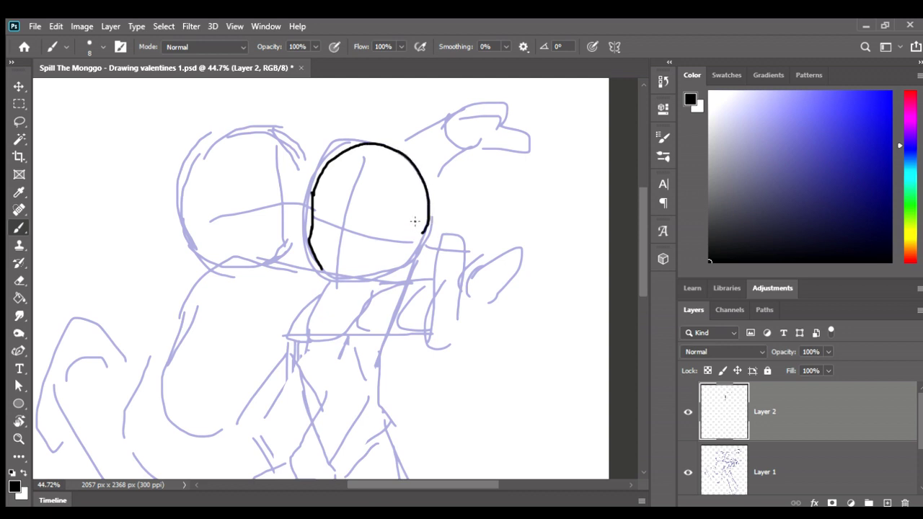
mouse_move(423, 182)
left_mouse_down()
mouse_move(414, 233)
mouse_move(388, 281)
left_mouse_up()
key("ctrl+z")
left_click_drag(422, 182, 387, 274)
mouse_move(413, 241)
left_mouse_down()
mouse_move(403, 265)
mouse_move(329, 281)
mouse_move(383, 269)
left_mouse_up()
key("ctrl+z")
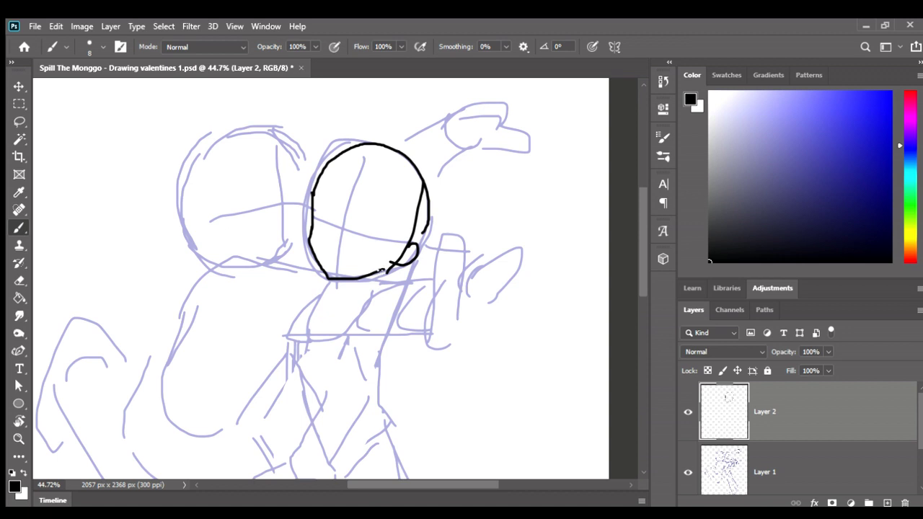
scroll(284, 180, "up", 1)
scroll(274, 211, "up", 1)
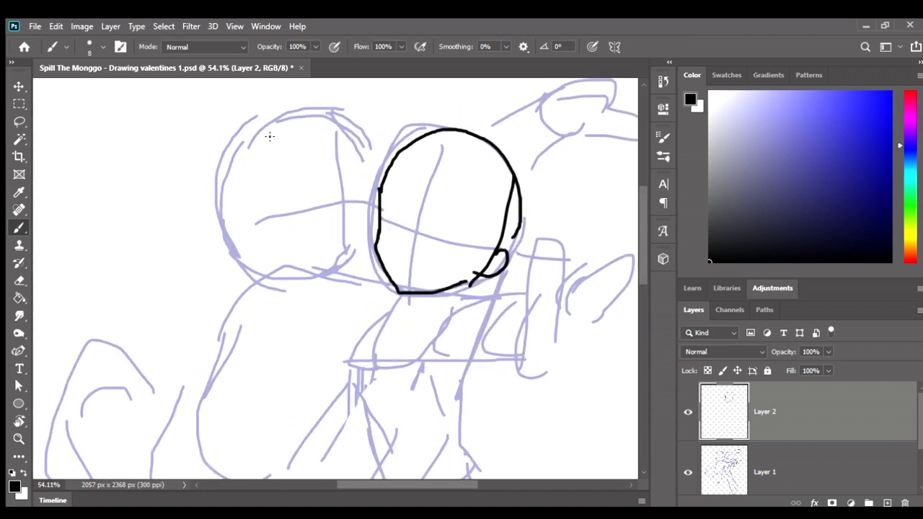
Draw the left head's face edge and right edge, undoing the rejected lower stroke.
left_click_drag(270, 136, 289, 264)
left_click_drag(358, 137, 373, 170)
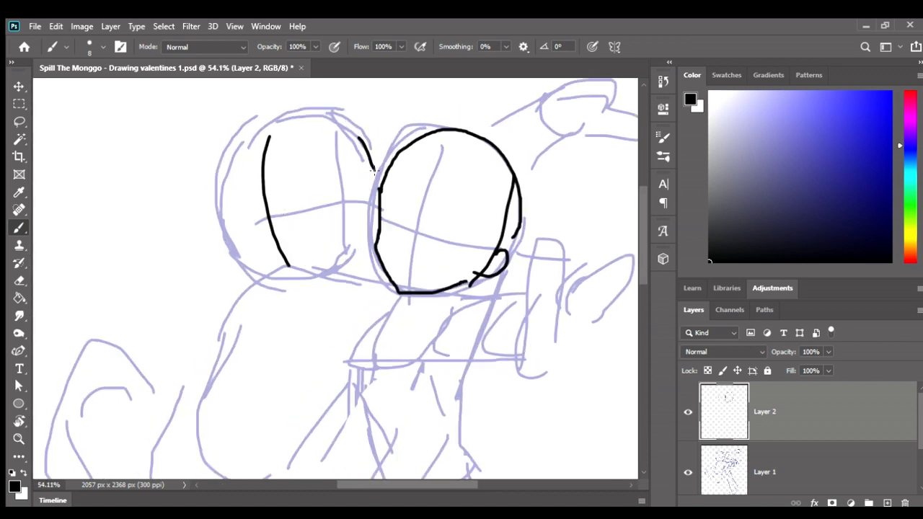
key("ctrl+z")
left_click_drag(356, 133, 377, 184)
left_click_drag(357, 277, 372, 261)
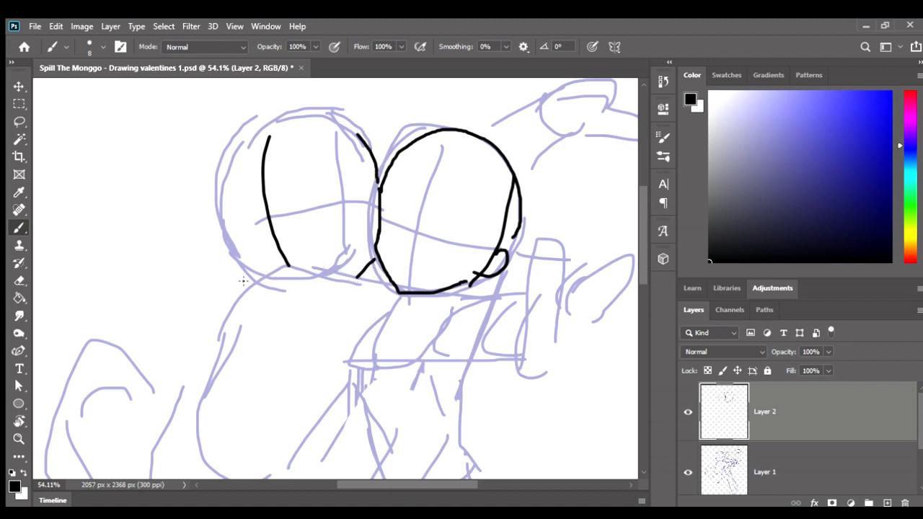
mouse_move(247, 291)
left_mouse_down()
mouse_move(282, 274)
mouse_move(365, 276)
left_mouse_up()
key("ctrl+z")
Draw a rounded arc over the left head's top and trace its left edge.
mouse_move(332, 222)
left_mouse_down()
mouse_move(256, 244)
mouse_move(337, 234)
left_mouse_up()
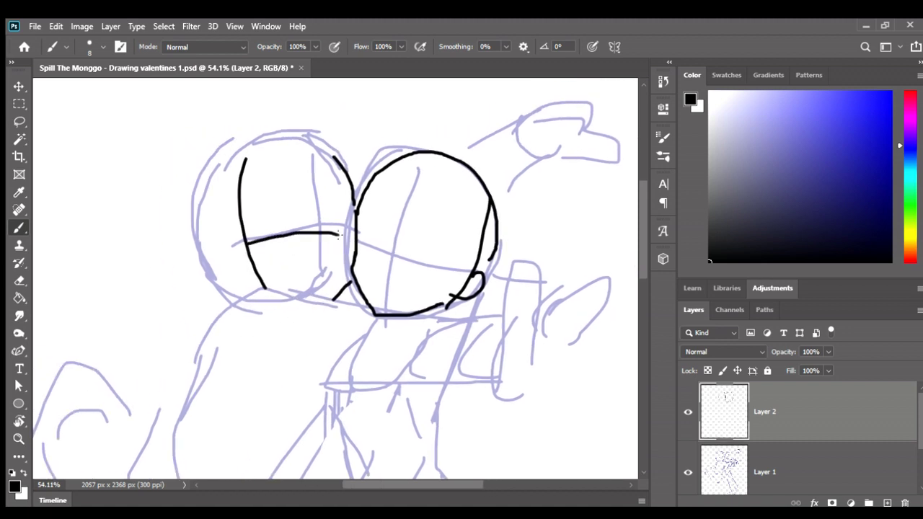
key("ctrl+z")
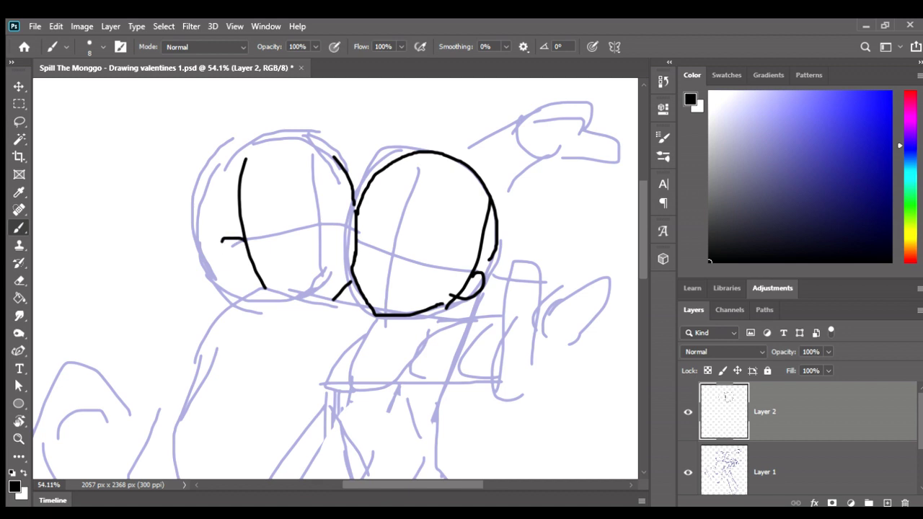
mouse_move(244, 239)
left_mouse_down()
mouse_move(252, 272)
mouse_move(209, 260)
mouse_move(208, 189)
mouse_move(202, 261)
mouse_move(220, 277)
mouse_move(247, 131)
left_mouse_up()
key("ctrl+z")
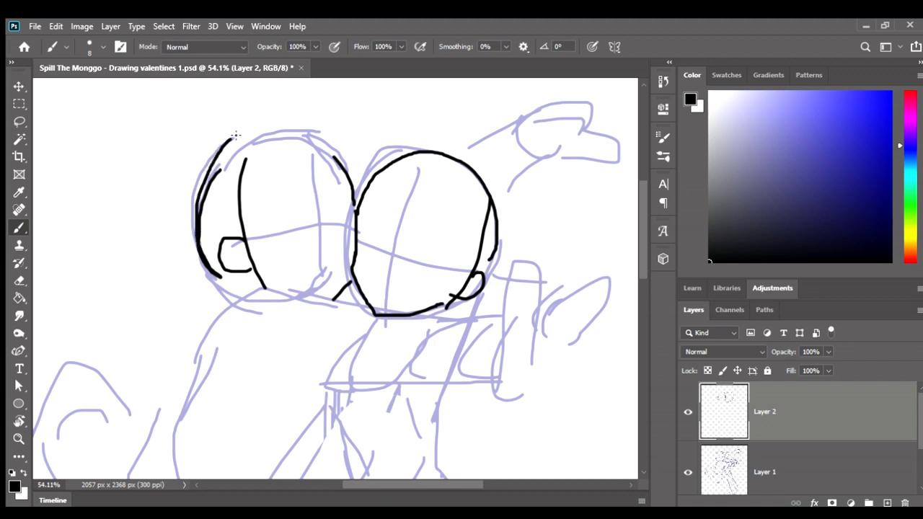
key("ctrl+z")
key("ctrl+z")
mouse_move(209, 179)
left_mouse_down()
mouse_move(235, 153)
mouse_move(273, 137)
mouse_move(333, 151)
left_mouse_up()
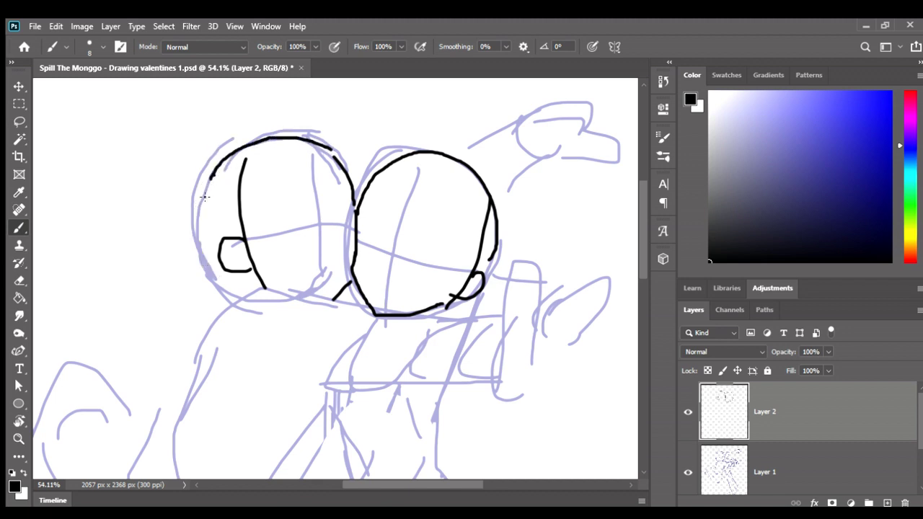
left_click_drag(210, 179, 212, 261)
Erase the stray stroke below the right head with a size-100 eraser.
key("e")
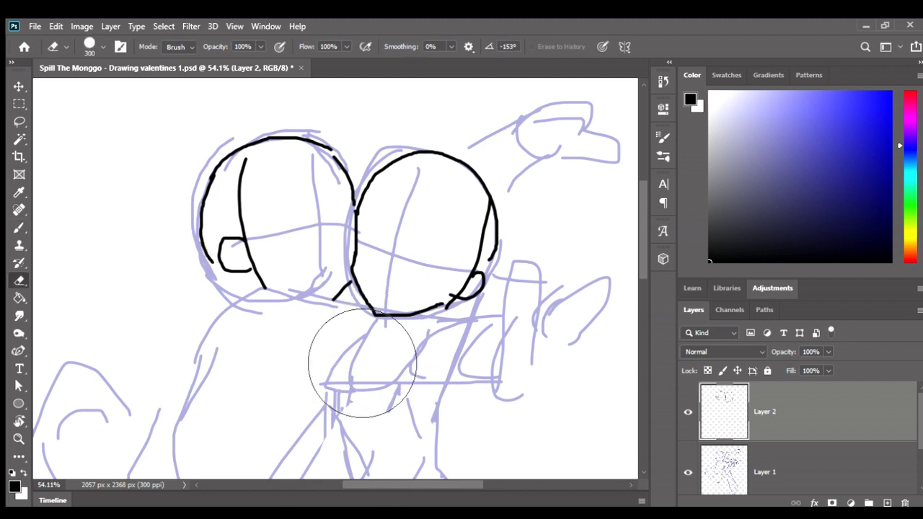
key("bracketleft")
key("bracketleft")
key("bracketleft")
left_click_drag(338, 297, 351, 308)
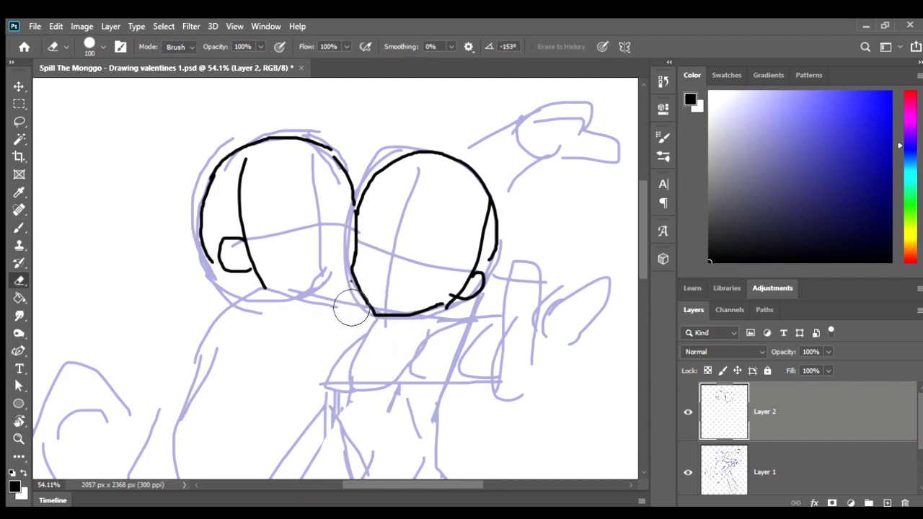
Draw a black chin line running along the bottoms of both heads.
key("b")
mouse_move(272, 288)
left_mouse_down()
mouse_move(332, 296)
mouse_move(352, 277)
left_mouse_up()
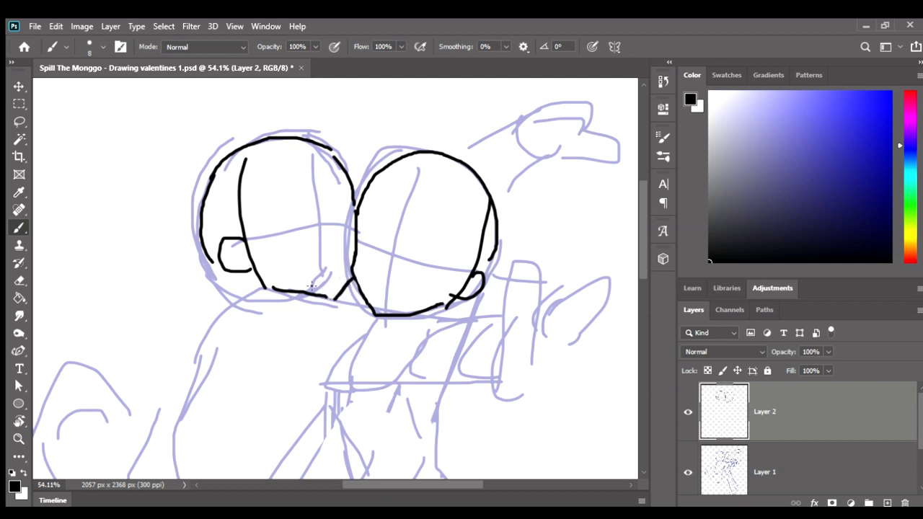
scroll(320, 326, "down", 2)
key("e")
left_click_drag(287, 272, 332, 285)
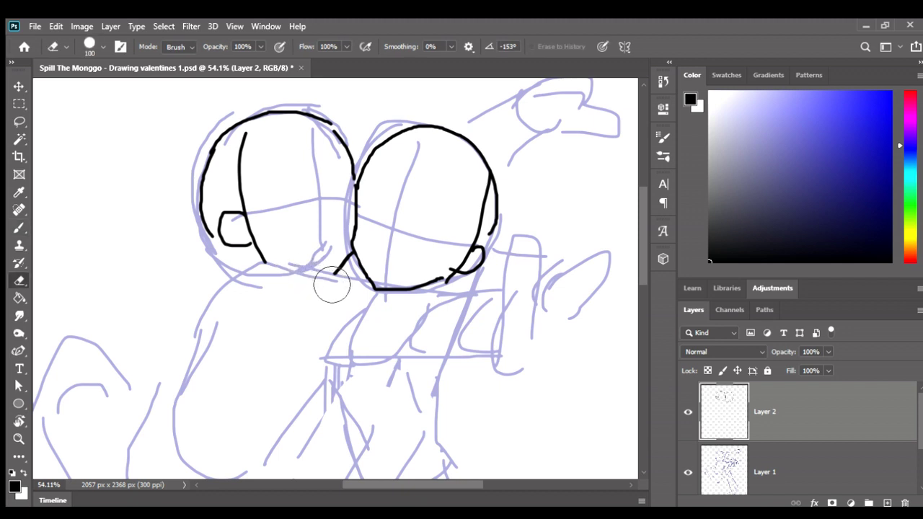
key("b")
mouse_move(283, 268)
left_mouse_down()
mouse_move(365, 289)
mouse_move(436, 292)
left_mouse_up()
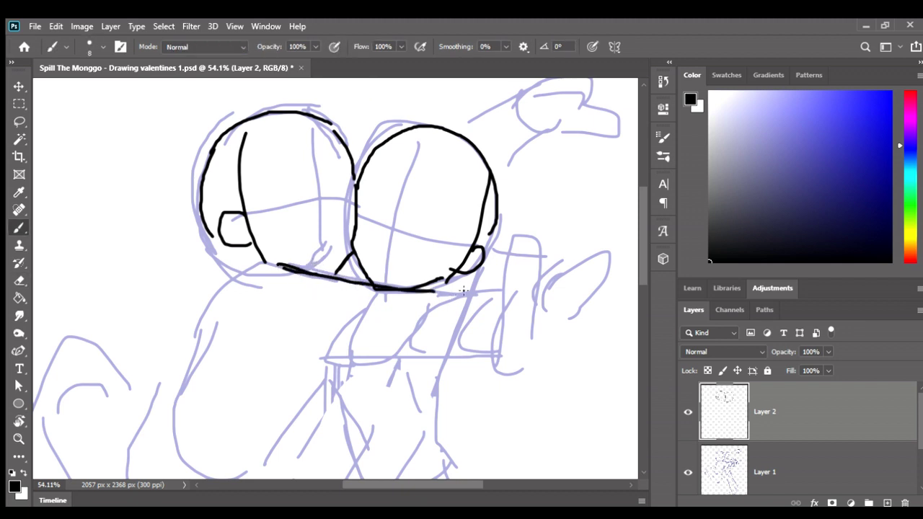
Begin the left figure's shoulder curve below its head.
scroll(256, 306, "down", 1)
scroll(267, 305, "down", 1)
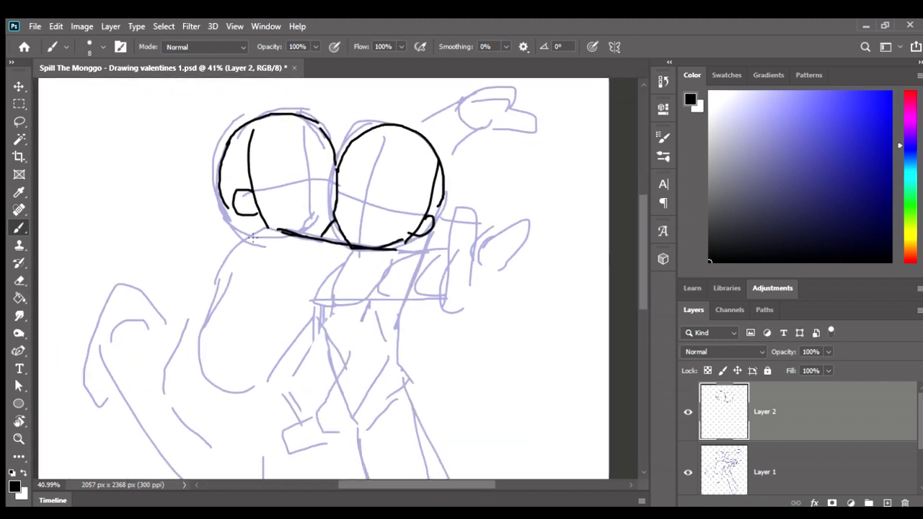
mouse_move(233, 264)
left_mouse_down()
mouse_move(254, 231)
mouse_move(281, 231)
left_mouse_up()
key("ctrl+z")
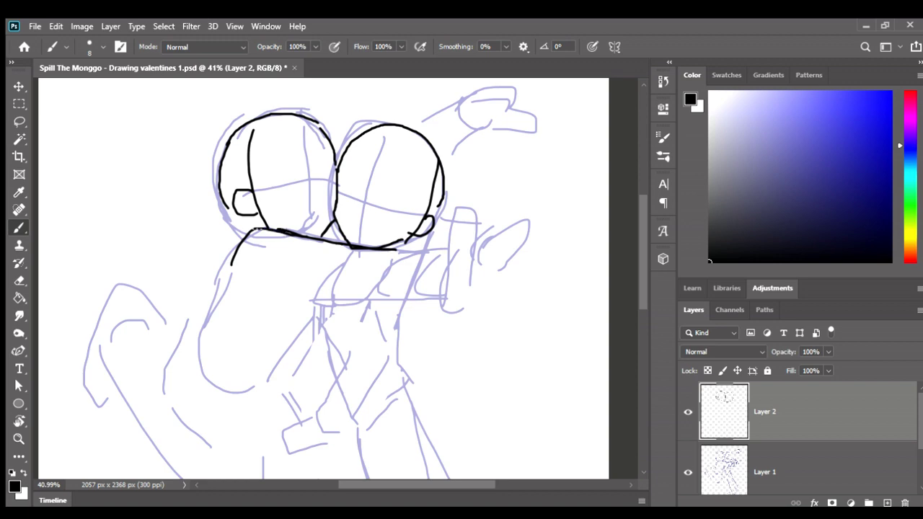
scroll(246, 301, "down", 1)
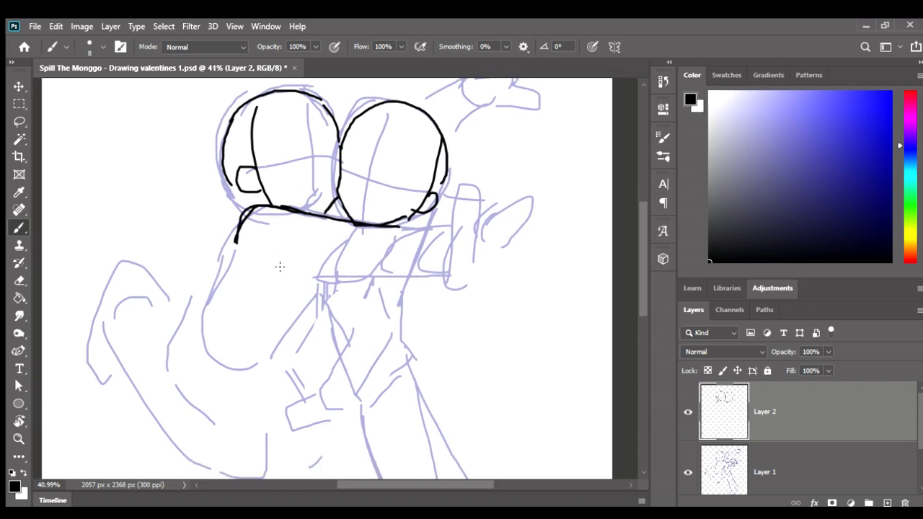